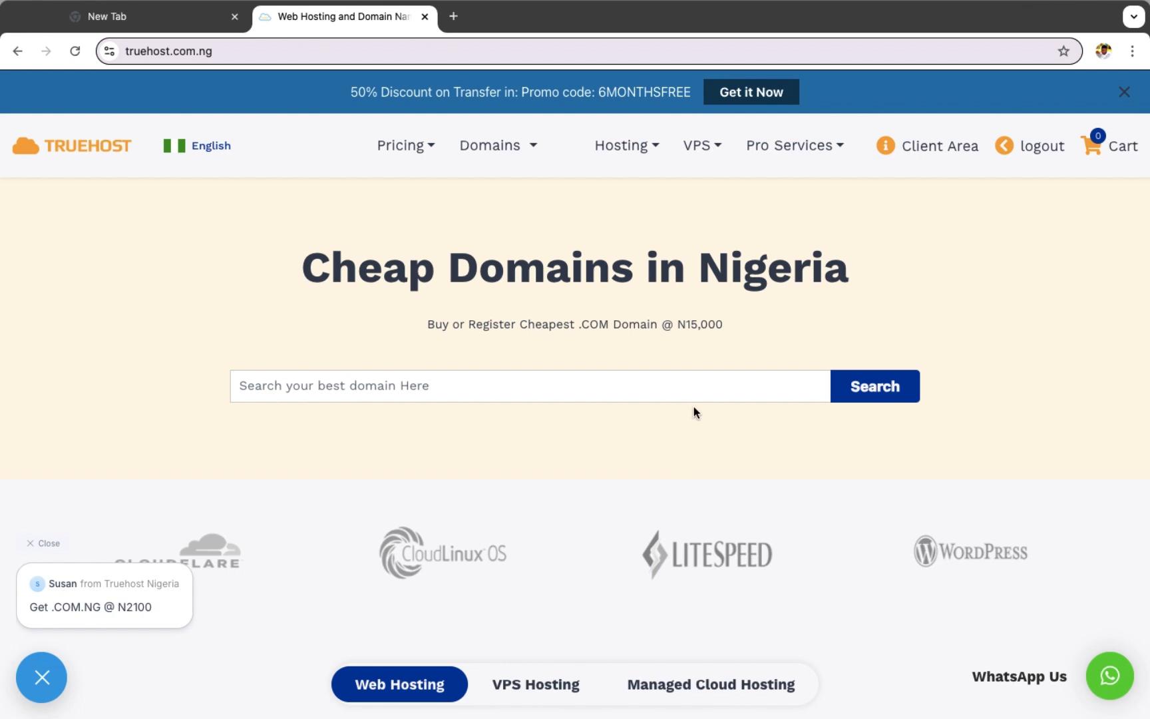
- Go from the Truehost homepage to the Client Area dashboard
{"action": "left_click", "coordinate": [921, 155]}
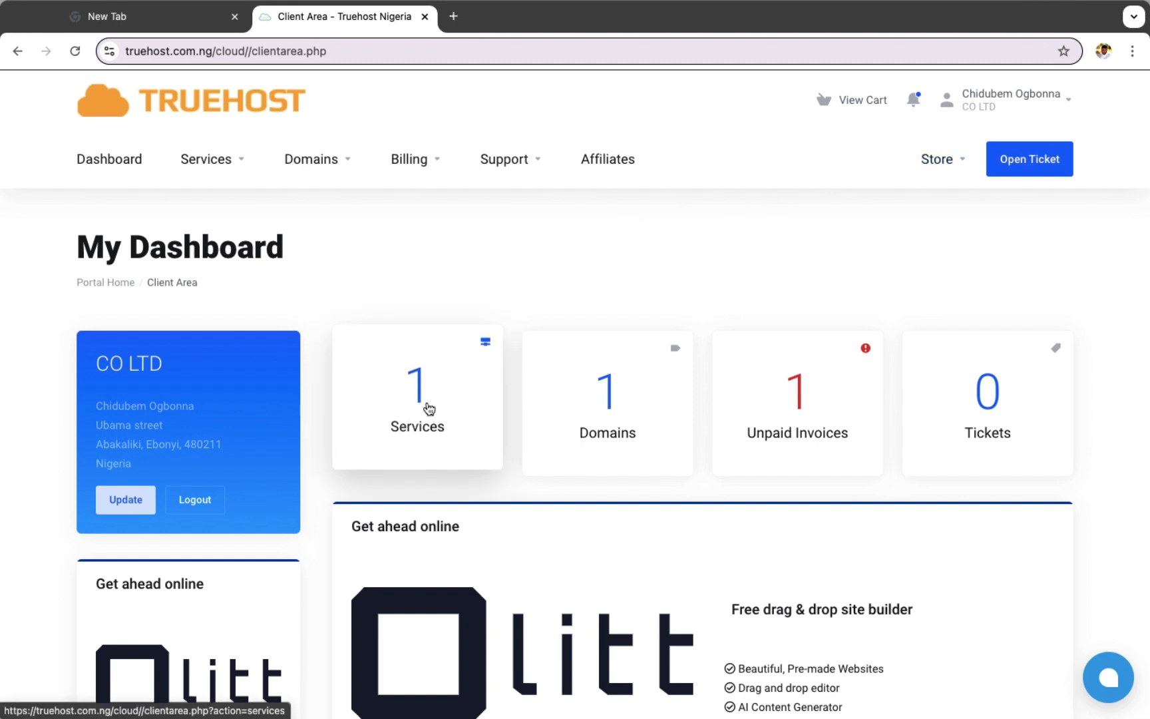
- Open My Products & Services to view the active WebHosting Starter plan for myfirst.com.ng
{"action": "left_click", "coordinate": [400, 420]}
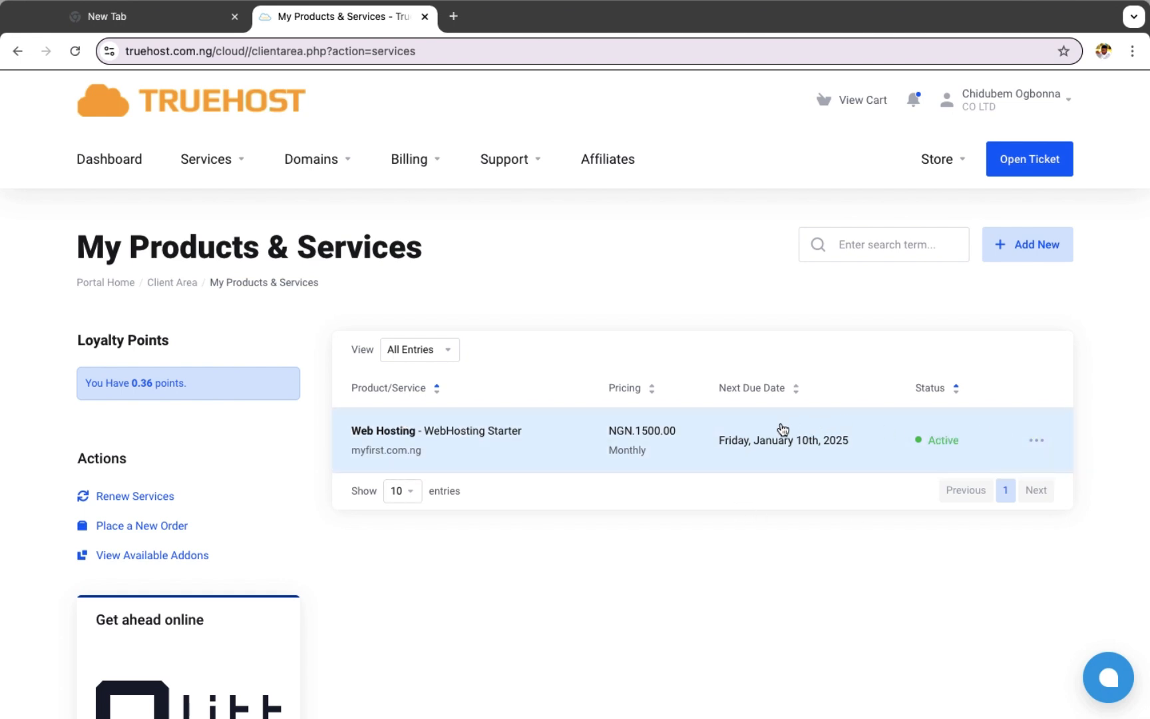
{"action": "scroll", "coordinate": [783, 429], "scroll_direction": "down", "scroll_amount": 5}
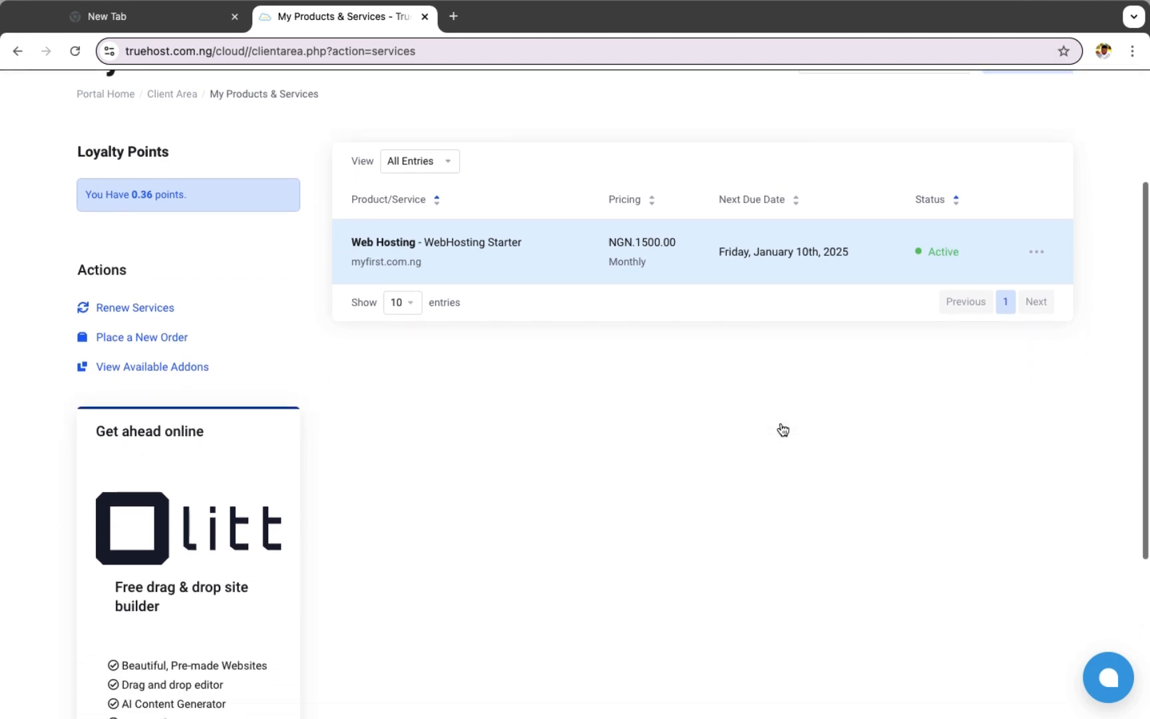
{"action": "scroll", "coordinate": [793, 420], "scroll_direction": "down", "scroll_amount": 3}
{"action": "scroll", "coordinate": [794, 414], "scroll_direction": "up", "scroll_amount": 7}
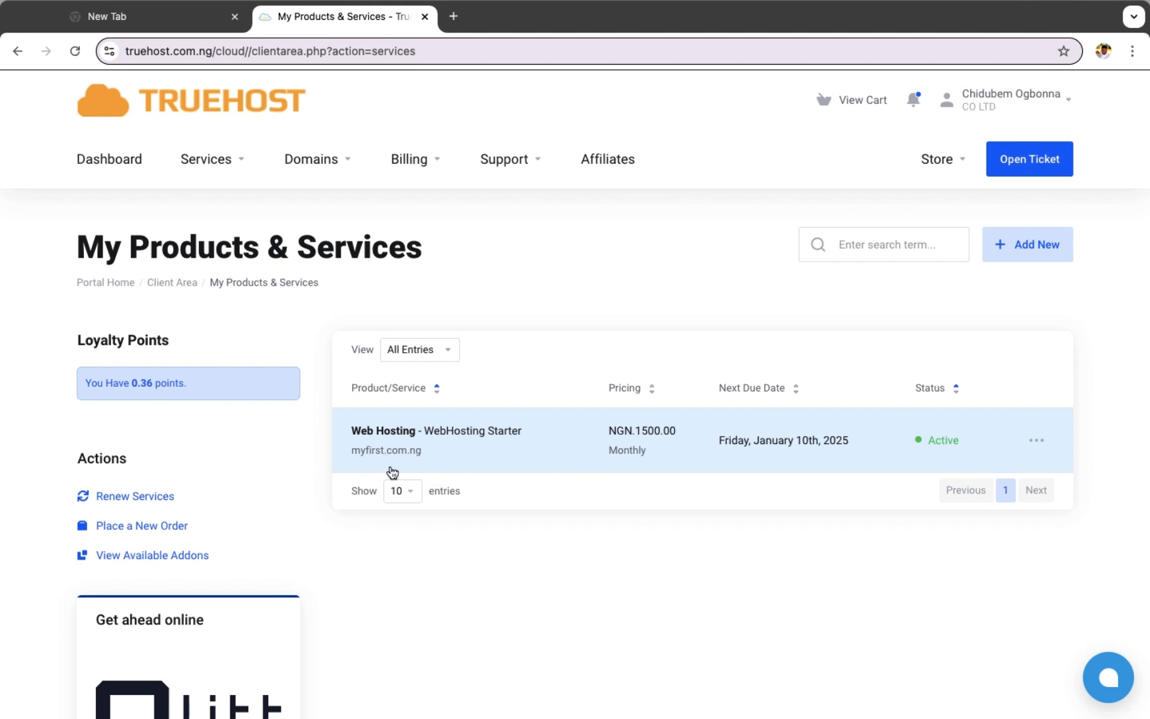
- Open the myfirst.com.ng WebHosting Starter plan details and review its usage and Quick Shortcuts
{"action": "left_click", "coordinate": [601, 438]}
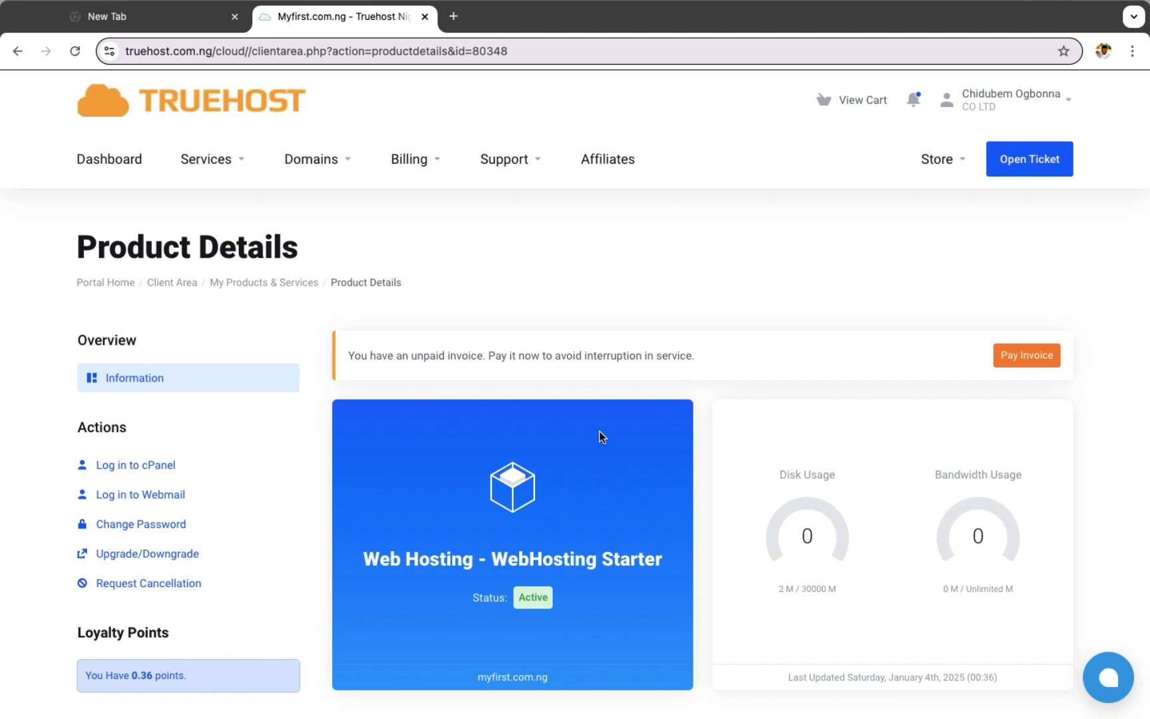
{"action": "scroll", "coordinate": [702, 571], "scroll_direction": "down", "scroll_amount": 5}
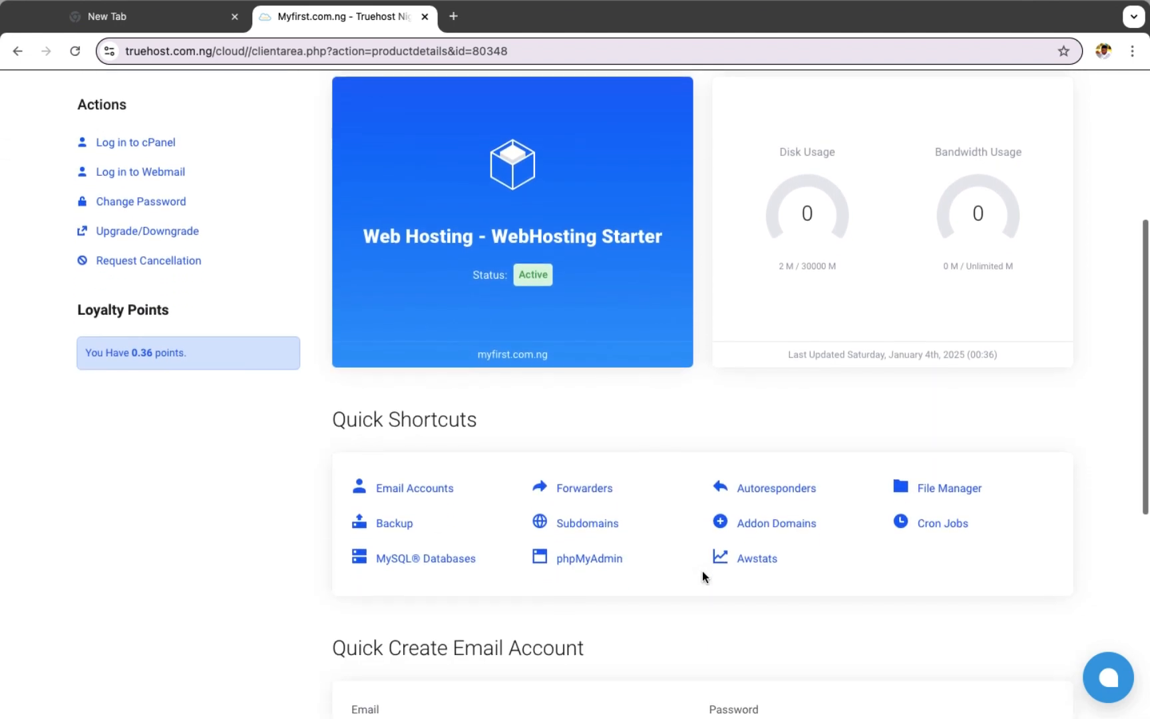
{"action": "scroll", "coordinate": [702, 571], "scroll_direction": "down", "scroll_amount": 2}
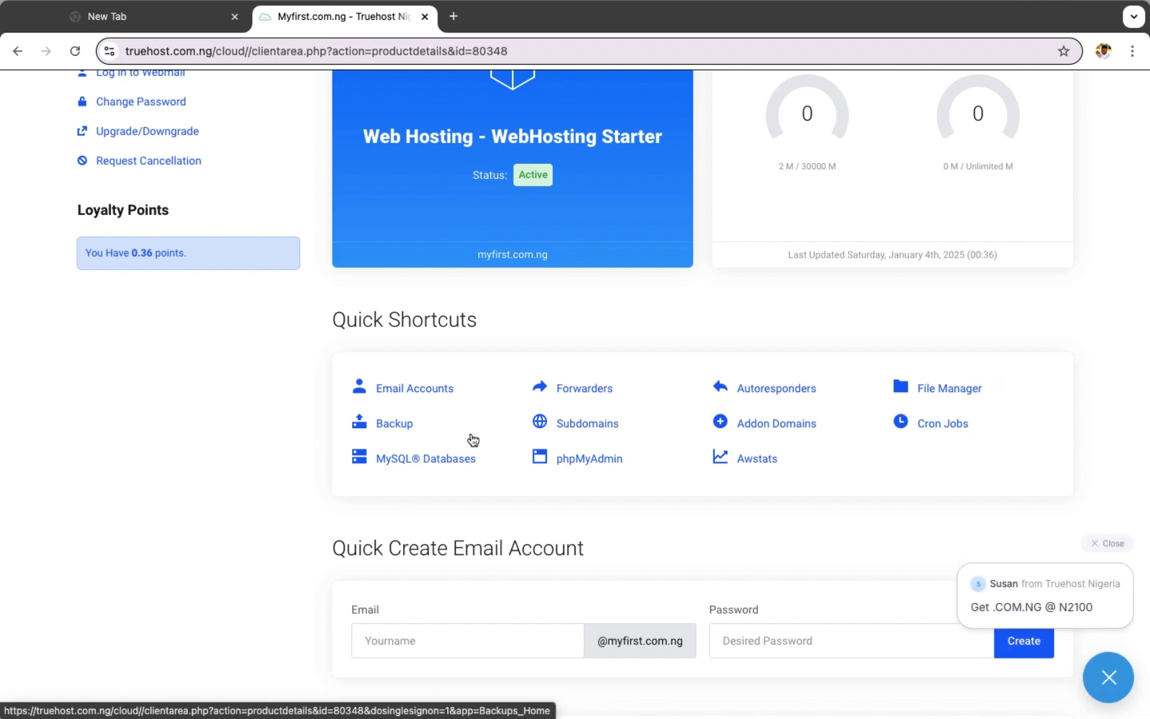
{"action": "scroll", "coordinate": [472, 439], "scroll_direction": "up", "scroll_amount": 3}
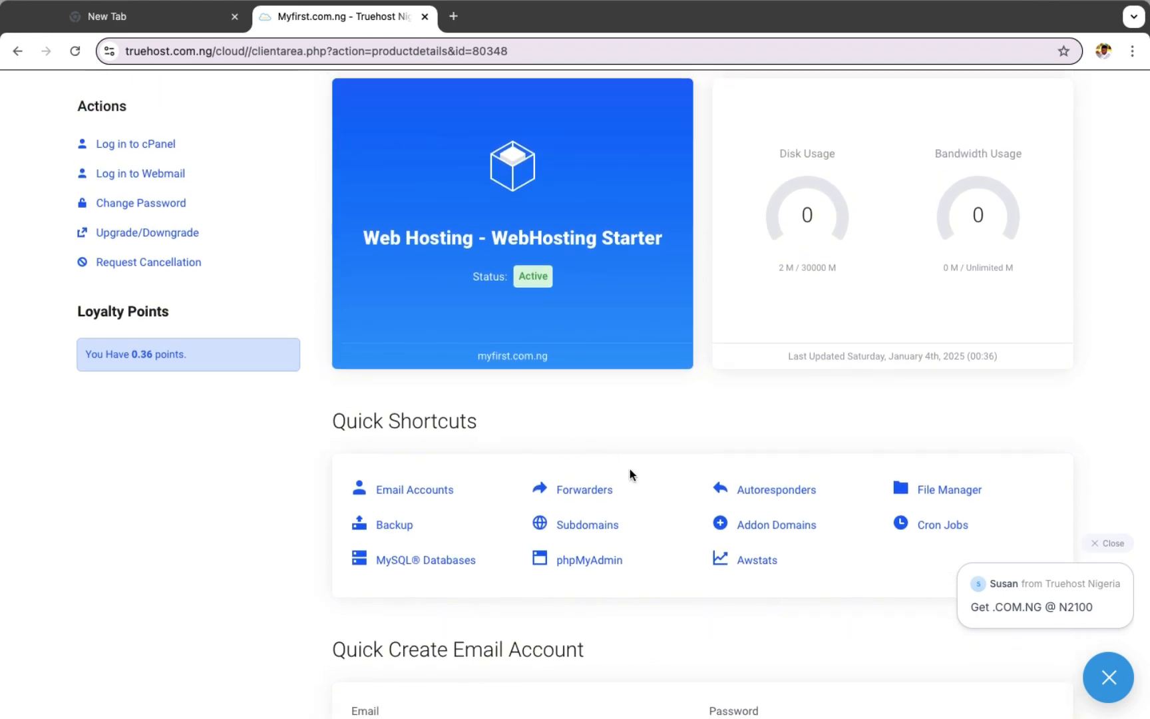
- Sign into cPanel in a new tab and browse the Databases, Domains, Metrics, Security and Software tools
{"action": "left_click", "coordinate": [773, 529]}
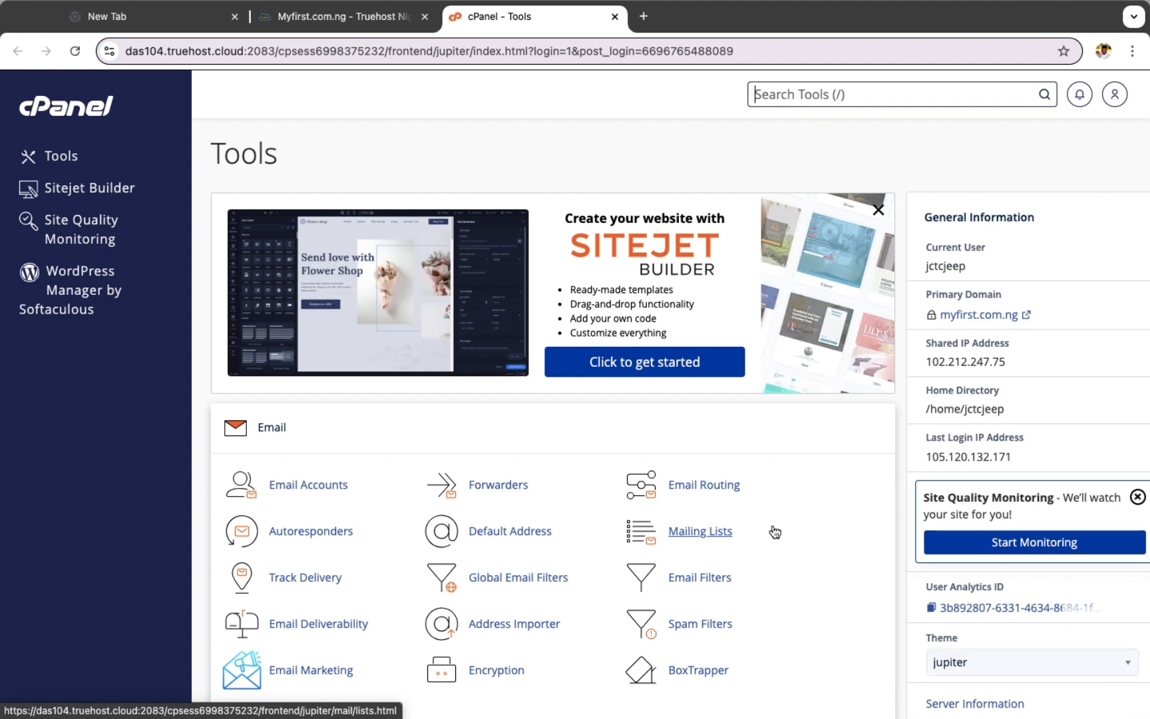
{"action": "scroll", "coordinate": [776, 532], "scroll_direction": "down", "scroll_amount": 5}
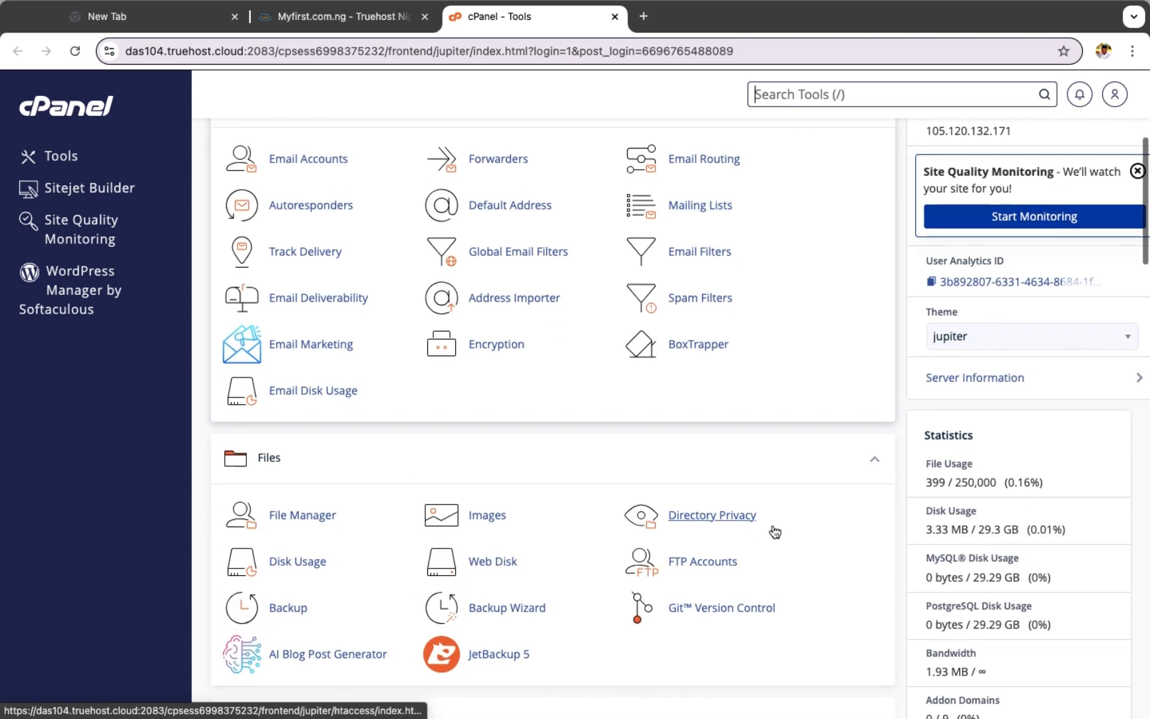
{"action": "scroll", "coordinate": [776, 532], "scroll_direction": "down", "scroll_amount": 6}
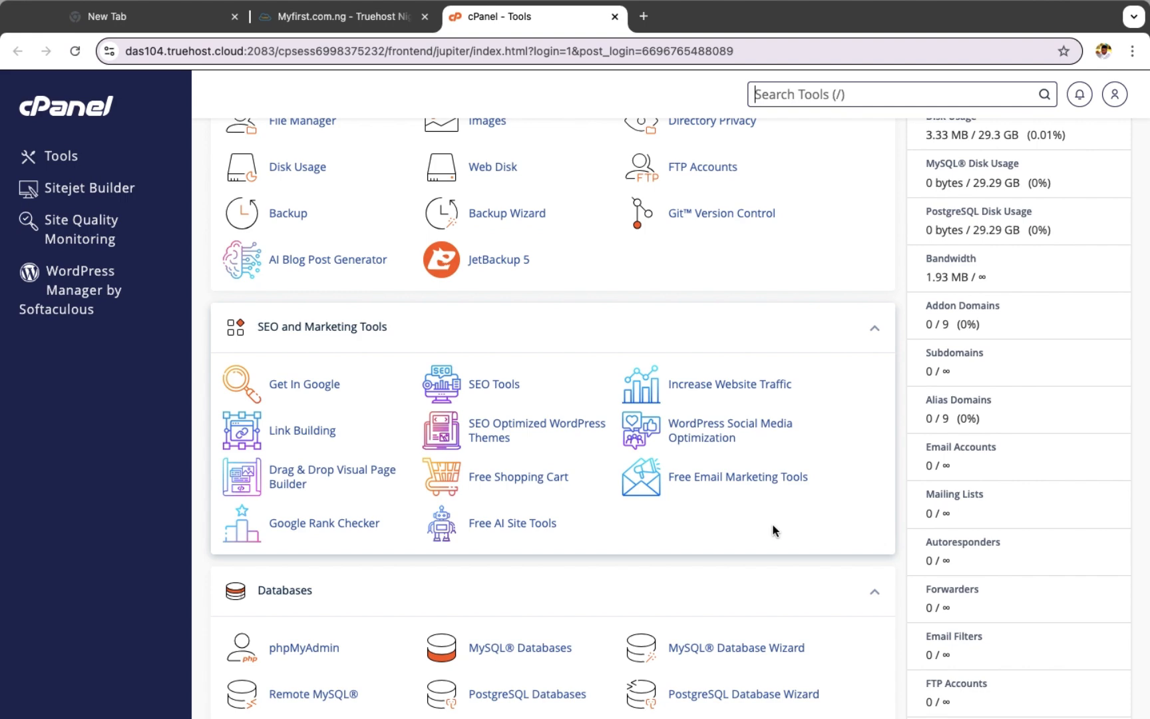
{"action": "scroll", "coordinate": [772, 531], "scroll_direction": "down", "scroll_amount": 6}
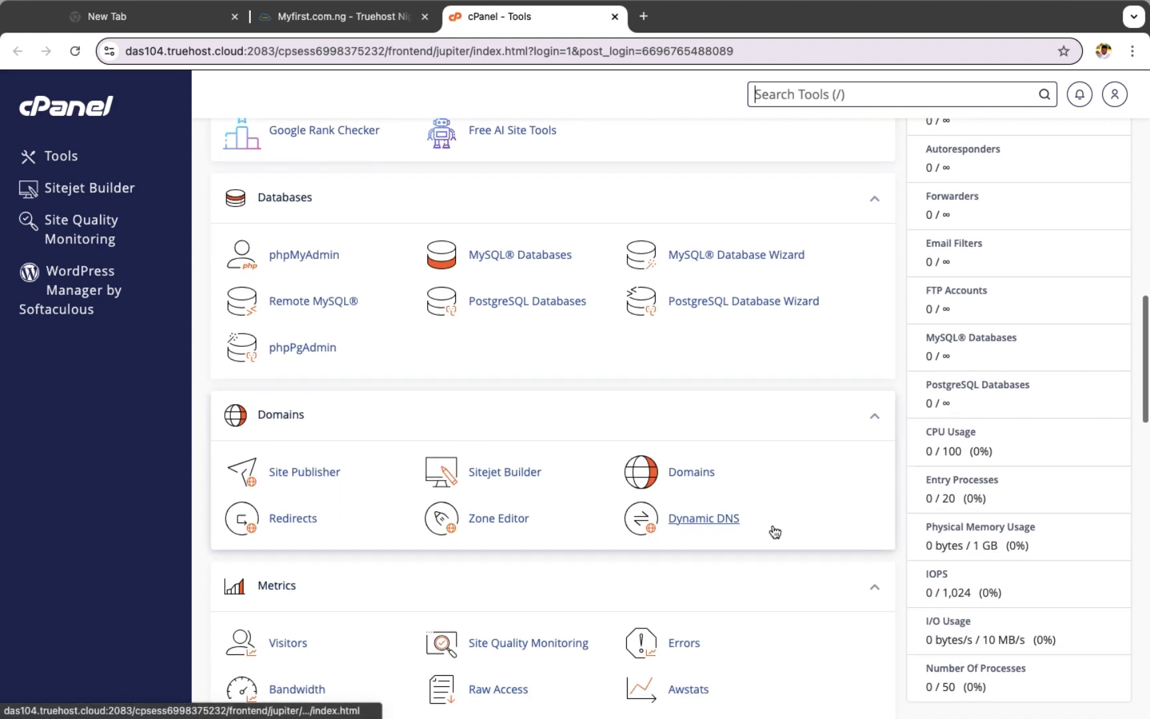
{"action": "scroll", "coordinate": [774, 531], "scroll_direction": "down", "scroll_amount": 7}
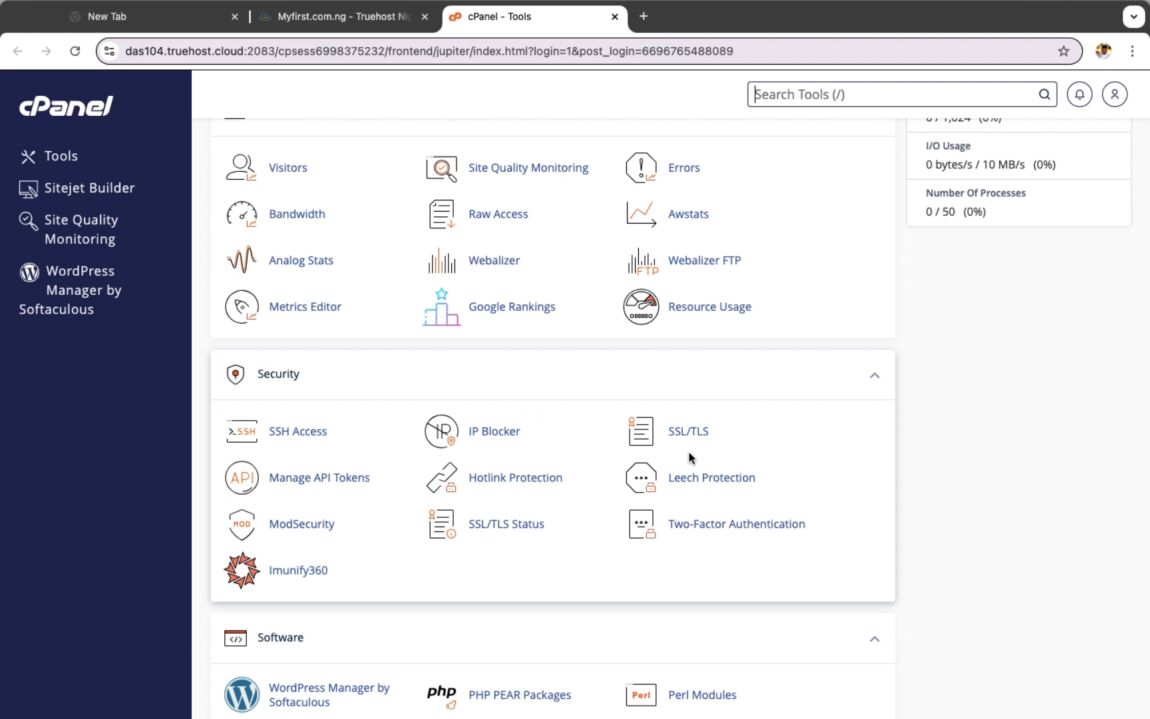
{"action": "scroll", "coordinate": [639, 423], "scroll_direction": "down", "scroll_amount": 3}
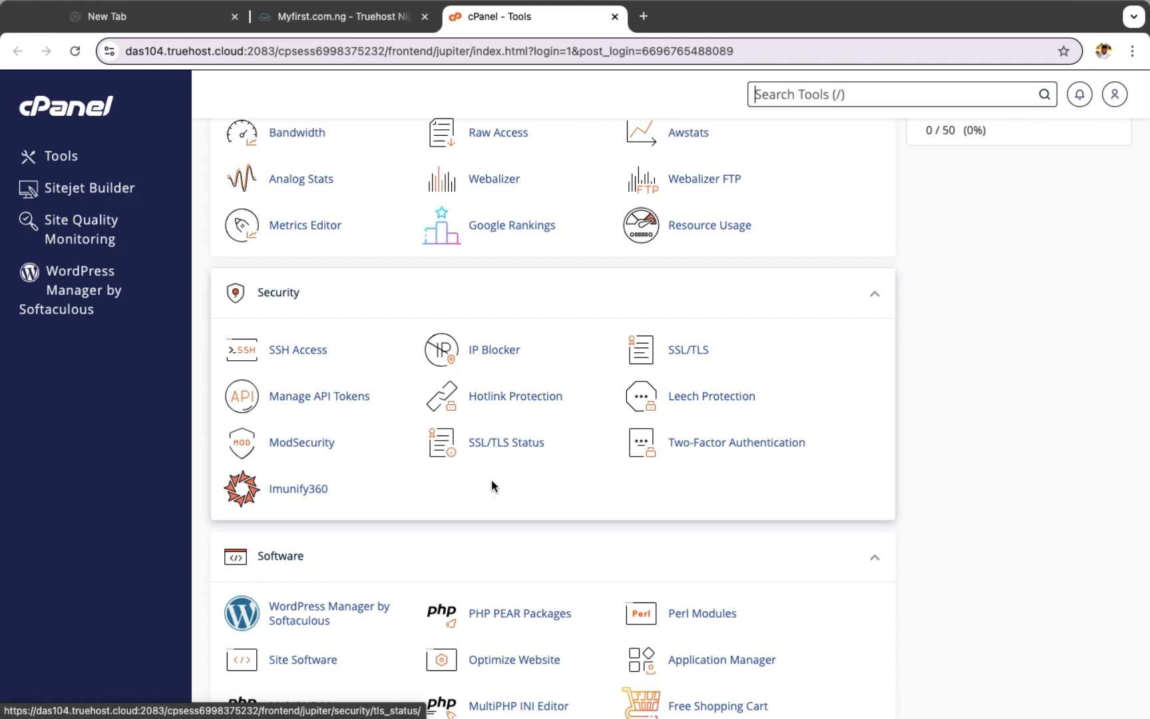
- Check SSL/TLS Status: all 8 domains have AutoSSL certificates expiring March 16, 2025
{"action": "left_click", "coordinate": [511, 447]}
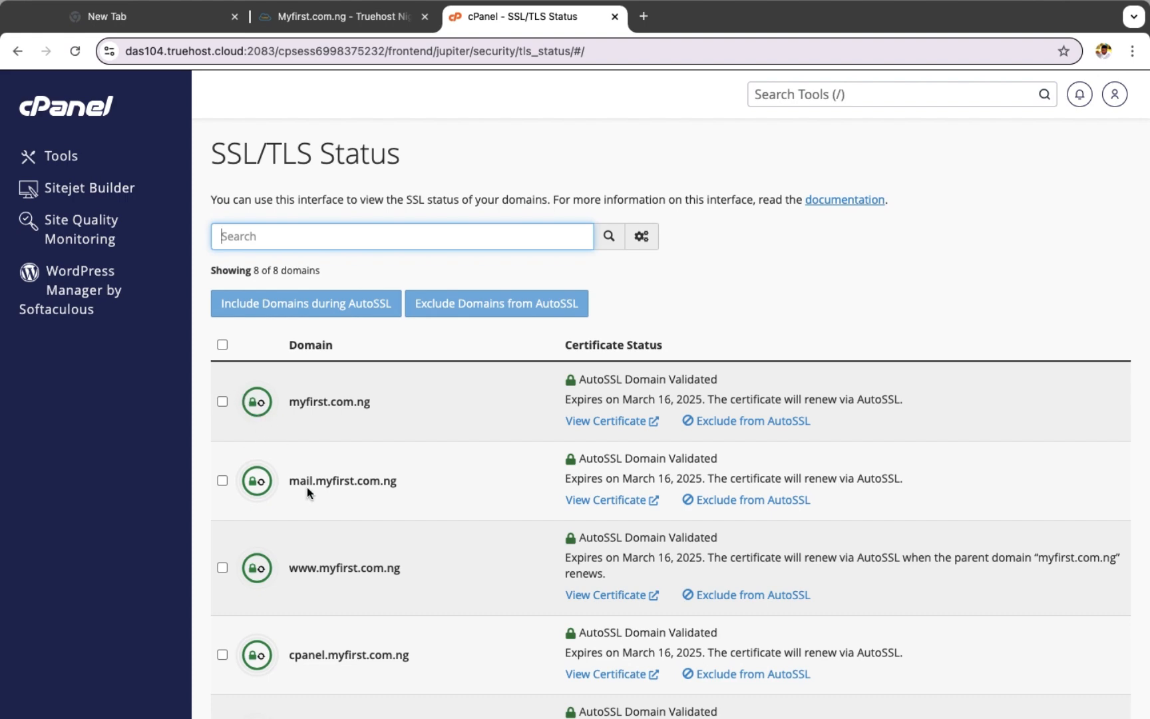
{"action": "scroll", "coordinate": [367, 502], "scroll_direction": "down", "scroll_amount": 5}
{"action": "scroll", "coordinate": [368, 503], "scroll_direction": "up", "scroll_amount": 2}
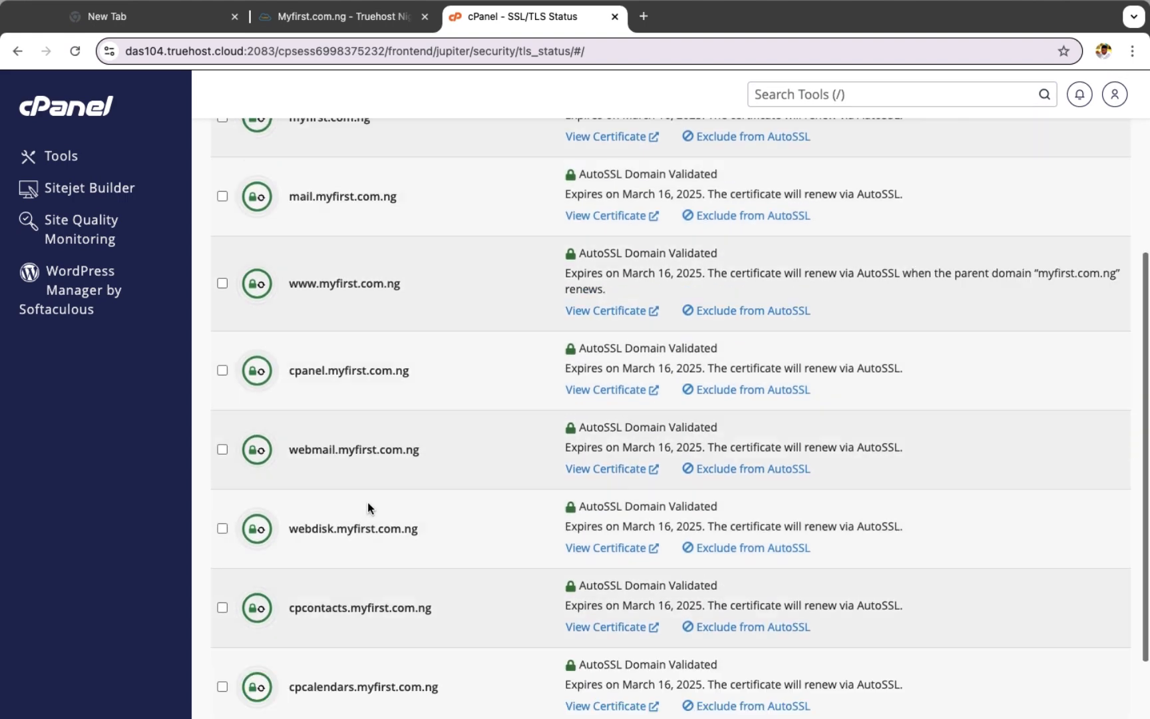
{"action": "scroll", "coordinate": [367, 503], "scroll_direction": "up", "scroll_amount": 5}
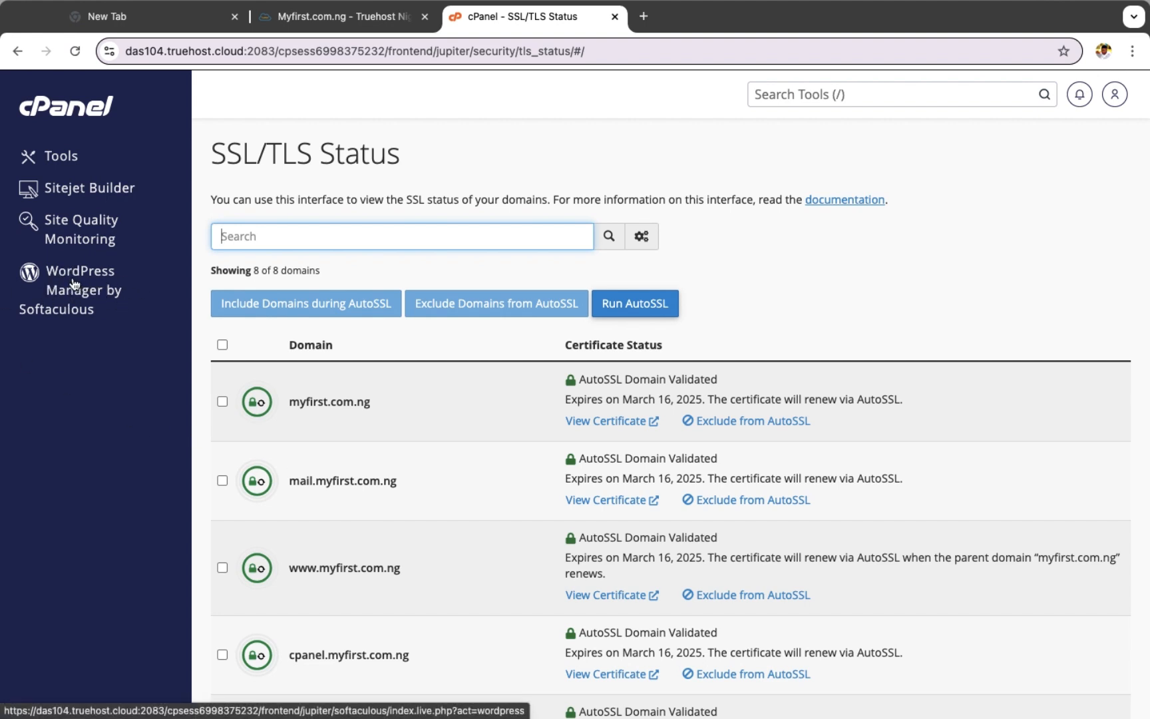
- Return to the cPanel Tools page and launch WordPress Manager by Softaculous from Software
{"action": "scroll", "coordinate": [295, 321], "scroll_direction": "left", "scroll_amount": 5}
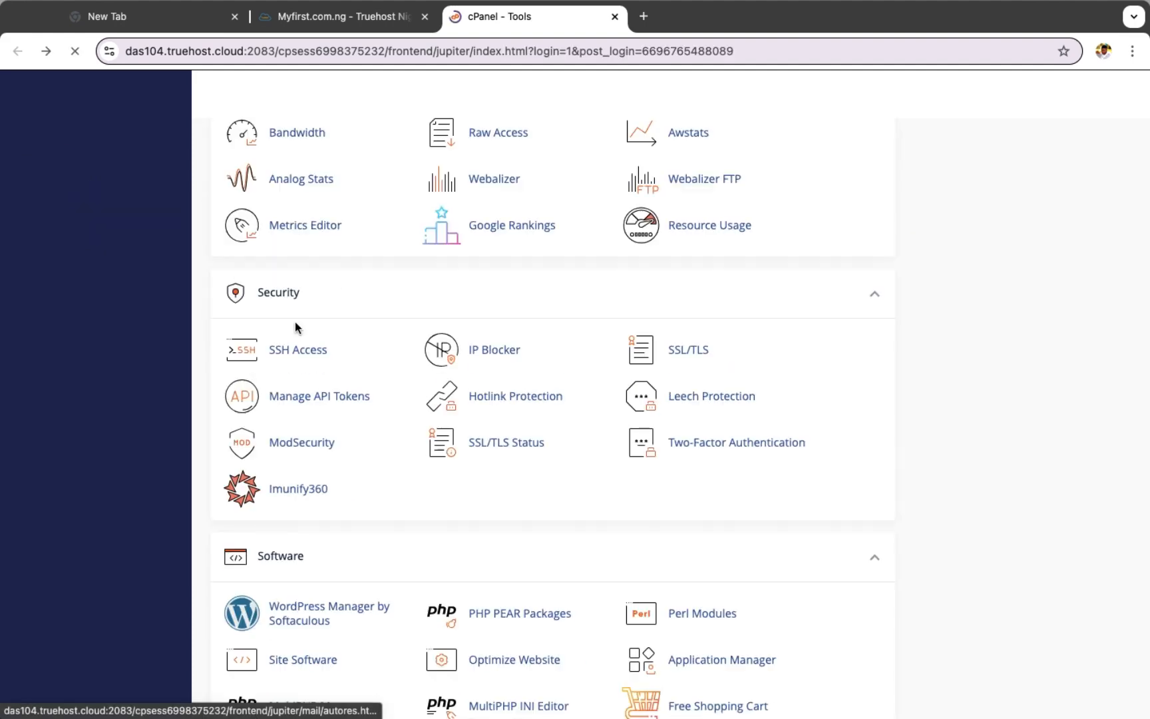
{"action": "scroll", "coordinate": [447, 465], "scroll_direction": "down", "scroll_amount": 5}
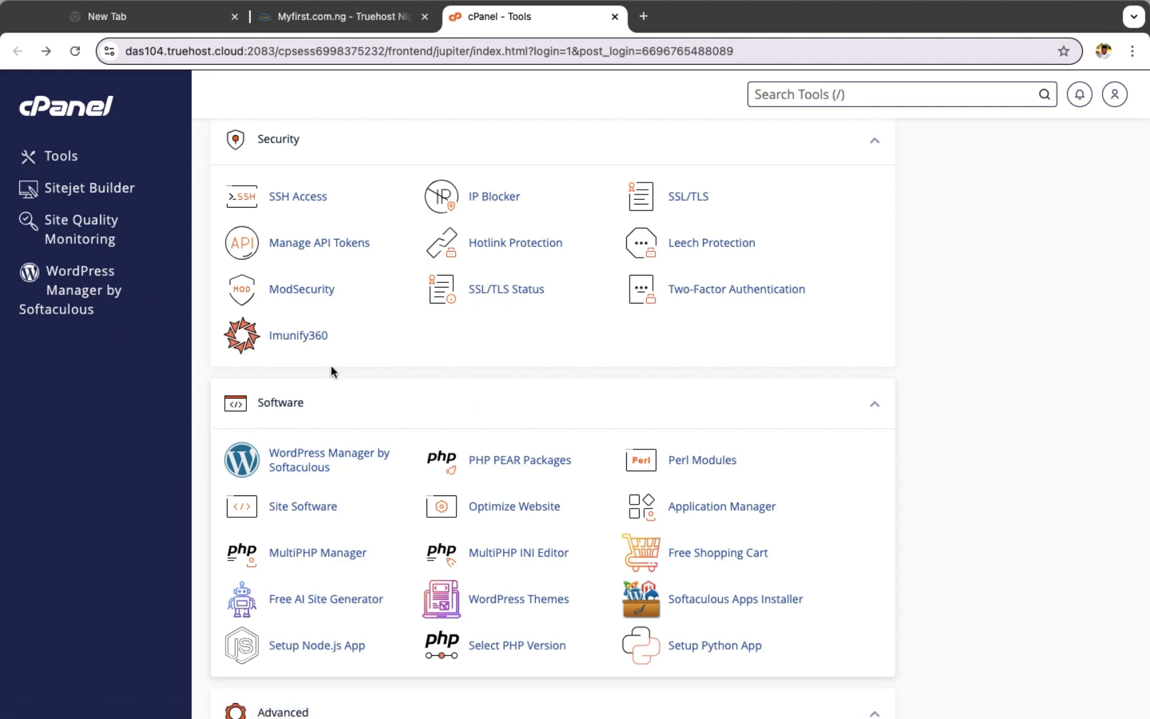
{"action": "scroll", "coordinate": [332, 370], "scroll_direction": "up", "scroll_amount": 10}
{"action": "scroll", "coordinate": [331, 367], "scroll_direction": "up", "scroll_amount": 10}
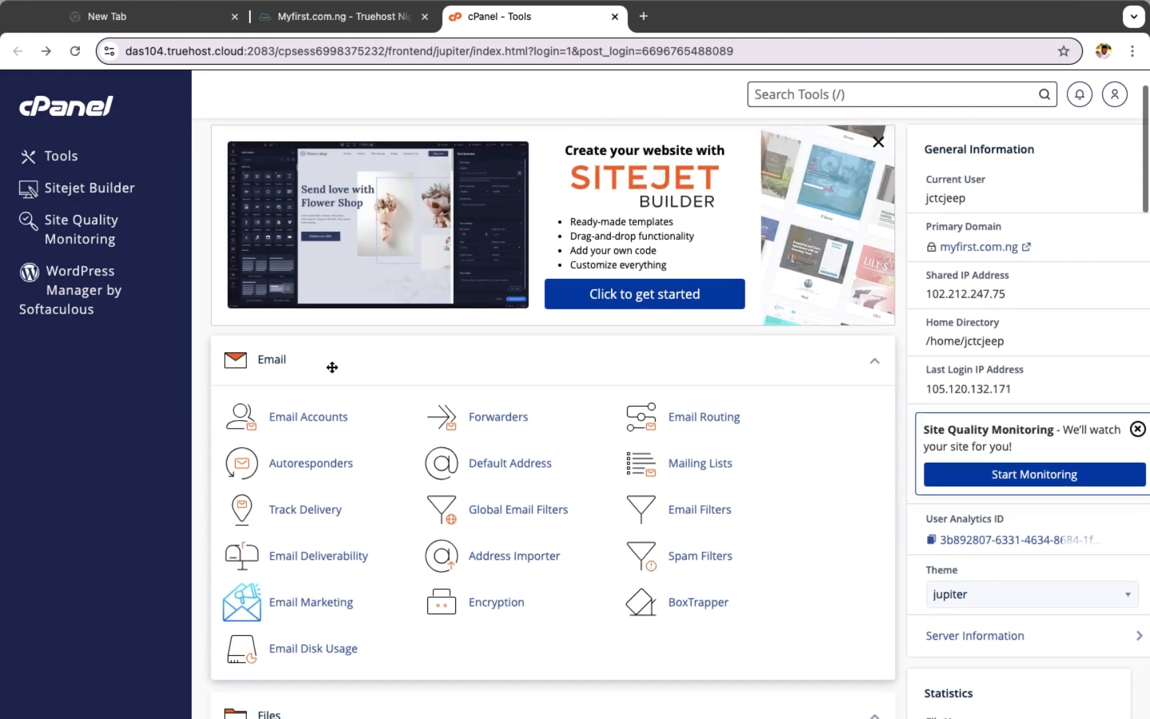
{"action": "scroll", "coordinate": [335, 366], "scroll_direction": "down", "scroll_amount": 15}
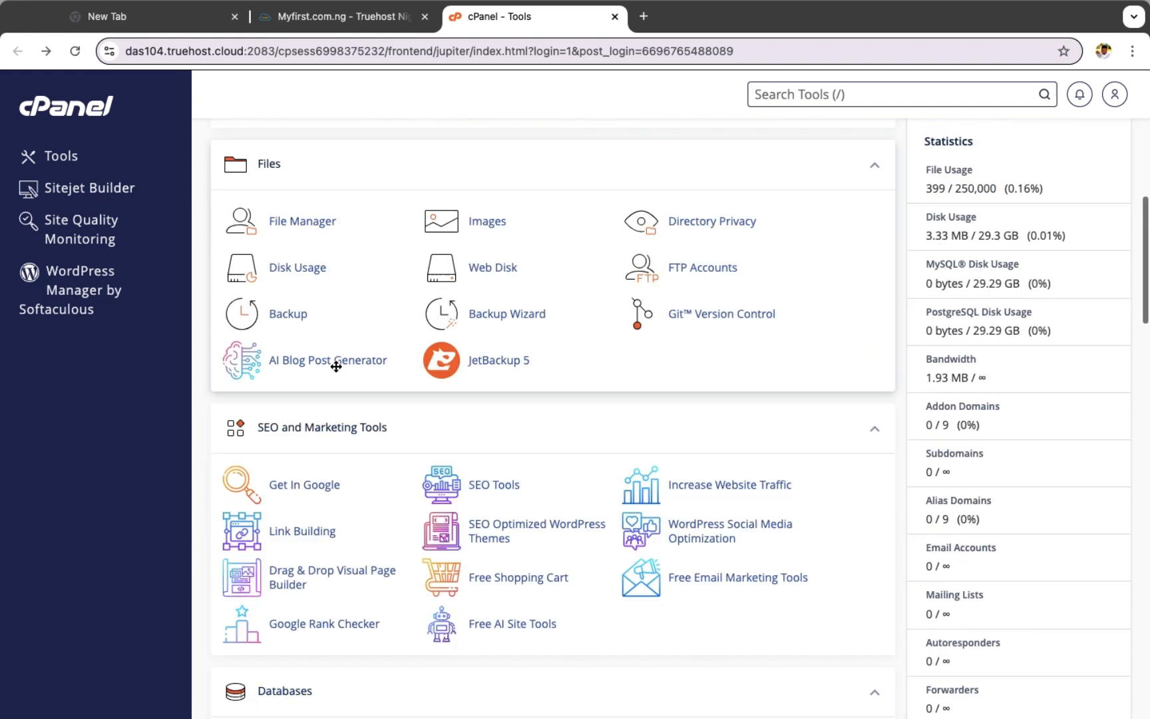
{"action": "scroll", "coordinate": [335, 370], "scroll_direction": "down", "scroll_amount": 15}
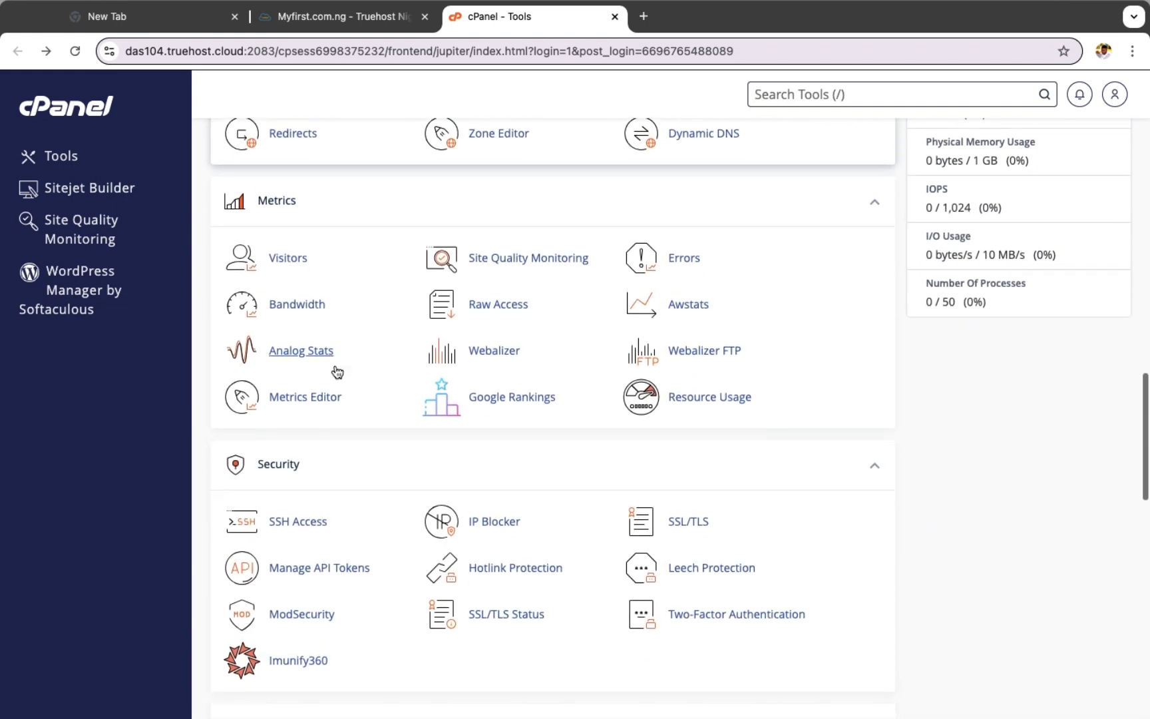
{"action": "scroll", "coordinate": [337, 370], "scroll_direction": "down", "scroll_amount": 1}
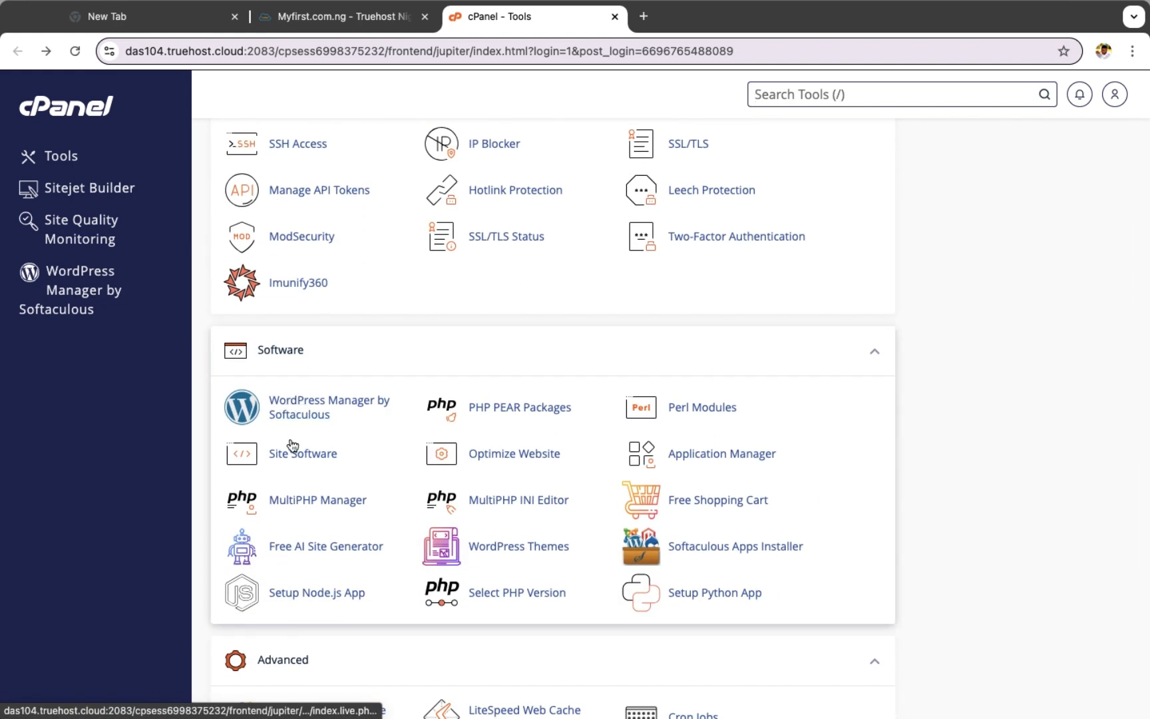
{"action": "left_click", "coordinate": [315, 406]}
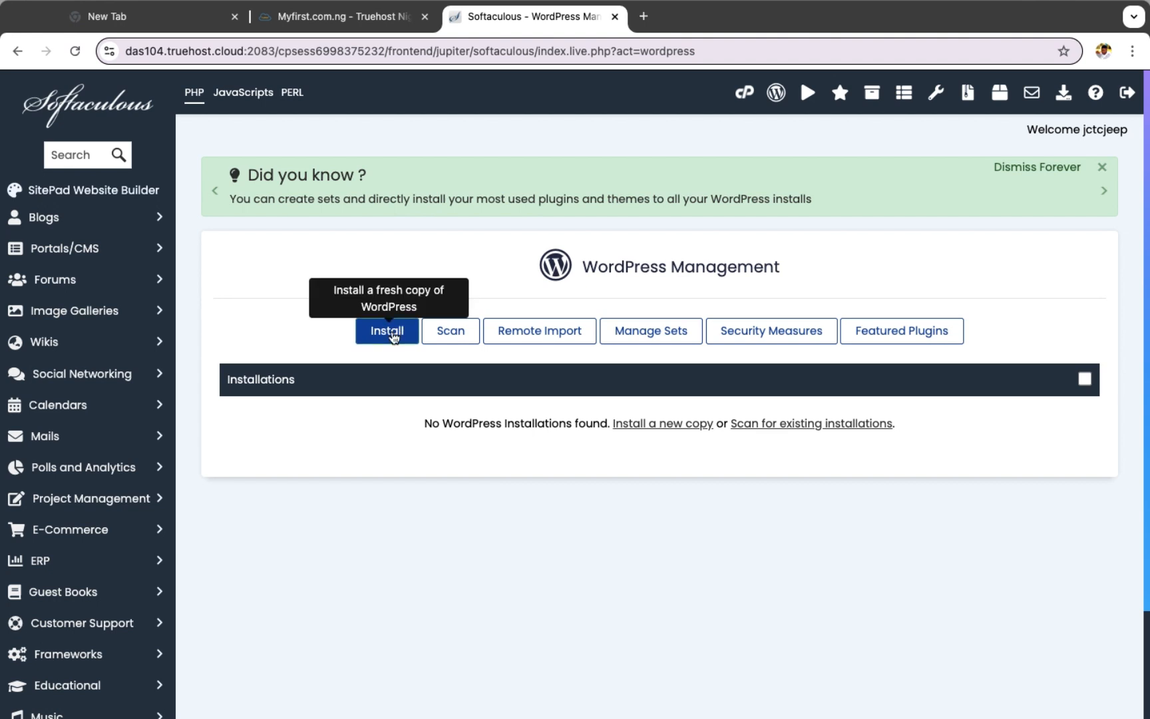
- Start a new WordPress install with myfirst.com.ng as the install domain
{"action": "left_click", "coordinate": [393, 337]}
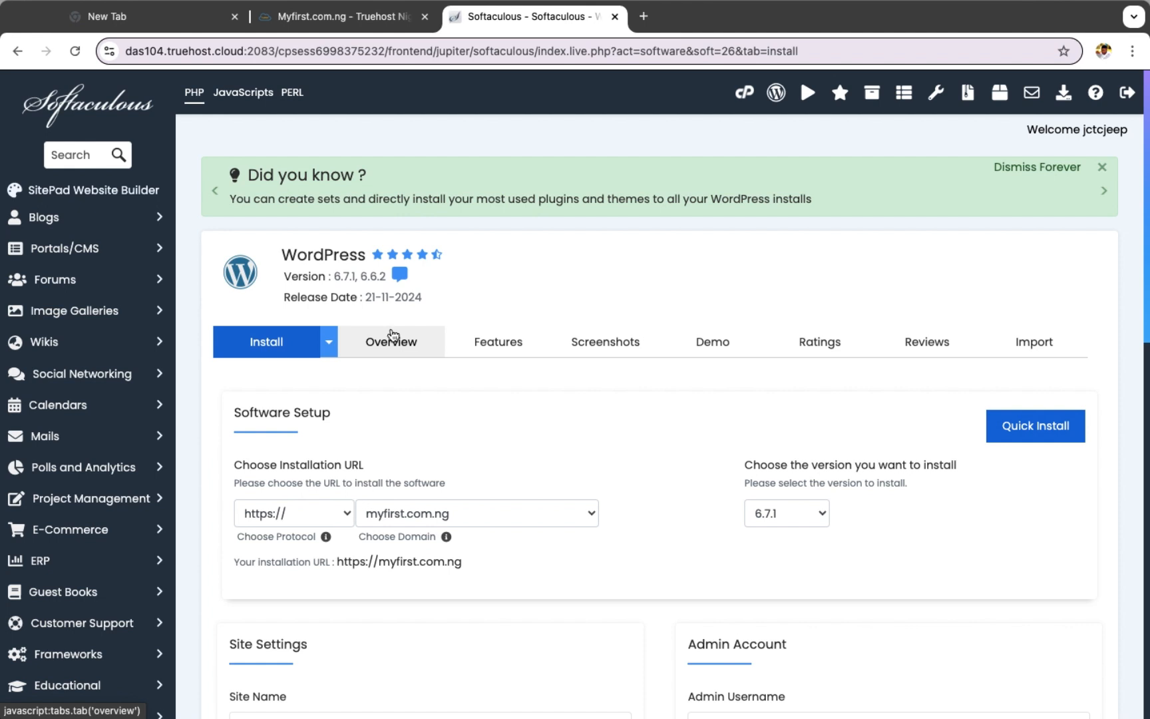
{"action": "scroll", "coordinate": [393, 337], "scroll_direction": "down", "scroll_amount": 3}
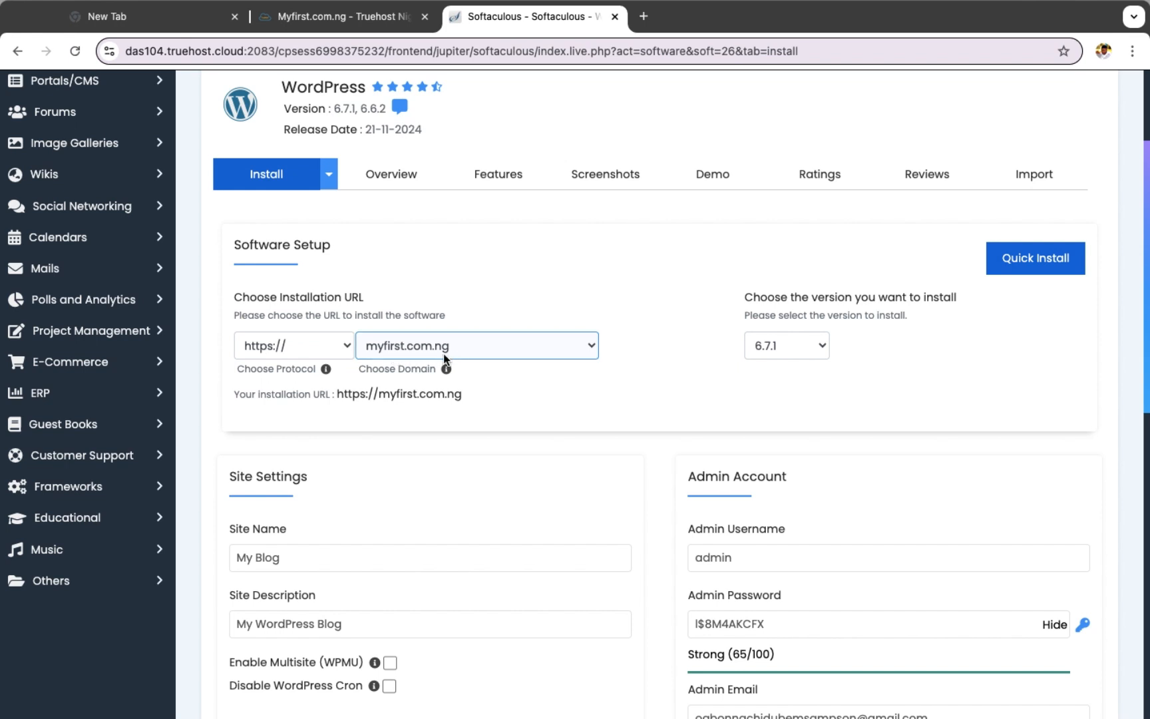
{"action": "left_click", "coordinate": [517, 345]}
{"action": "left_click", "coordinate": [551, 346]}
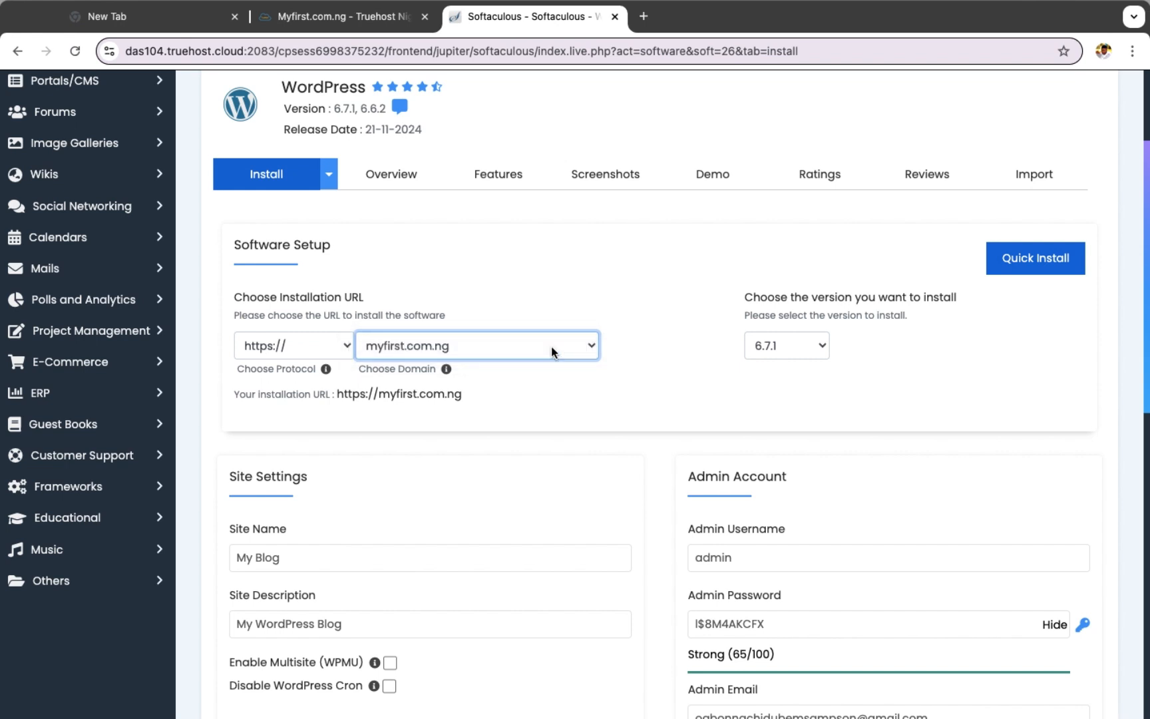
{"action": "left_click", "coordinate": [551, 346]}
{"action": "left_click", "coordinate": [550, 346]}
{"action": "left_click_drag", "start_coordinate": [334, 394], "coordinate": [352, 397]}
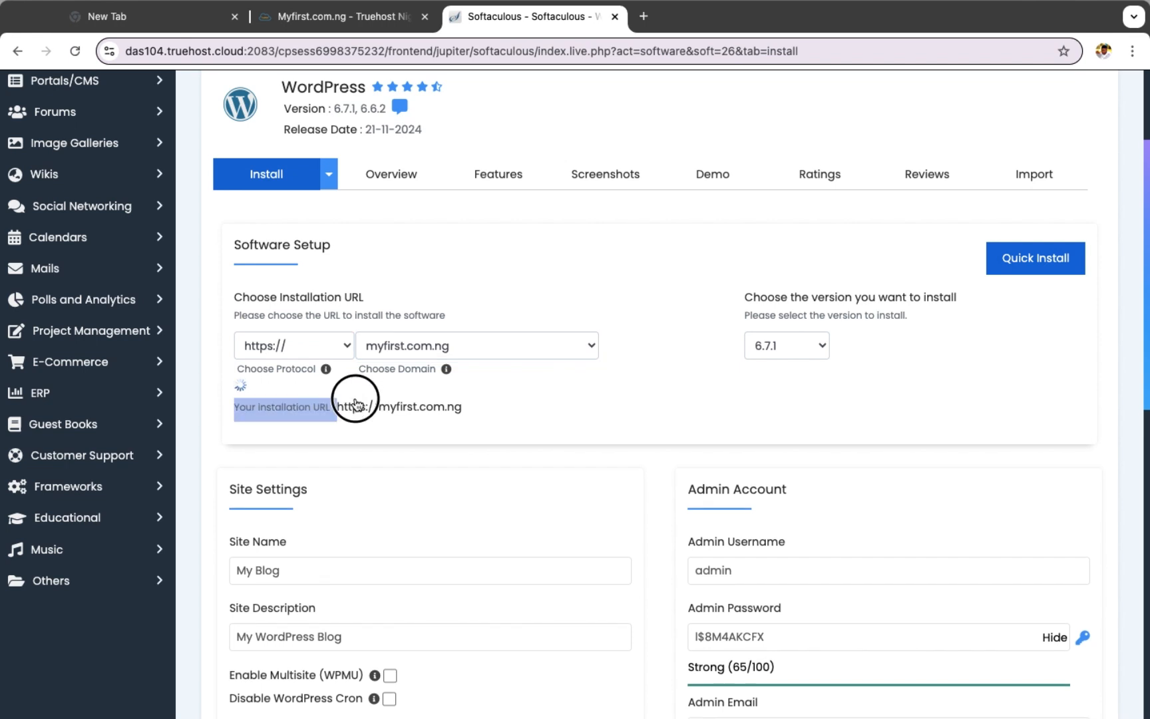
{"action": "left_click", "coordinate": [361, 424]}
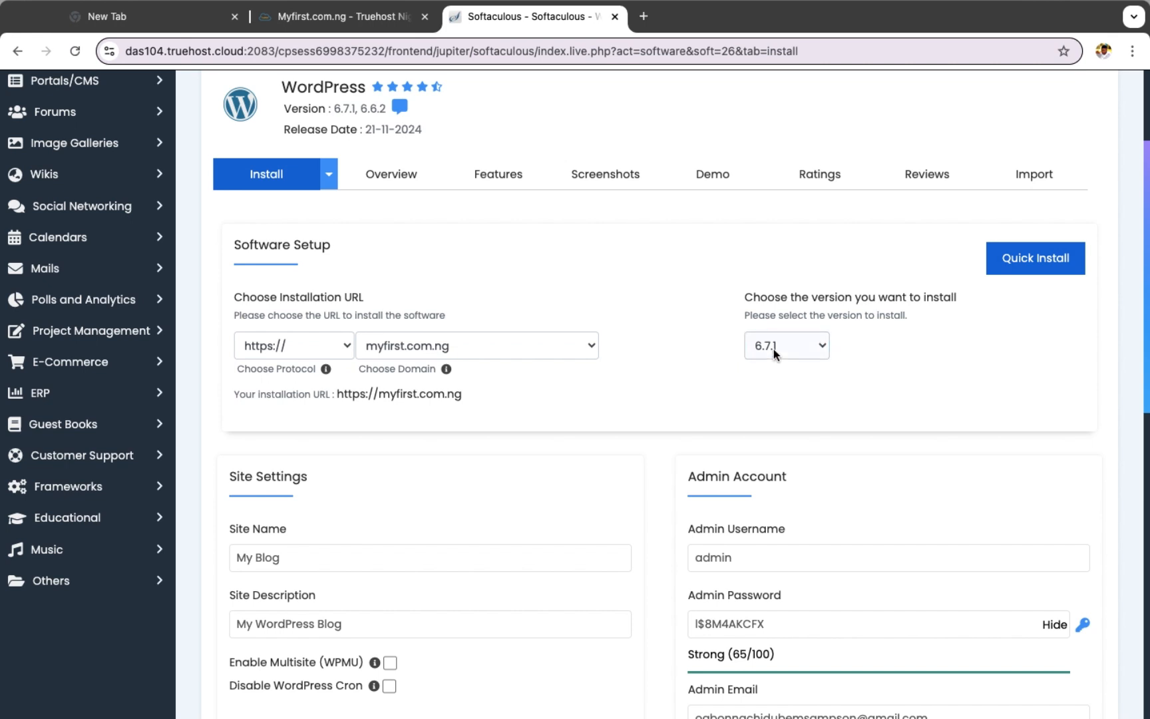
{"action": "left_click", "coordinate": [811, 354]}
{"action": "left_click", "coordinate": [805, 351]}
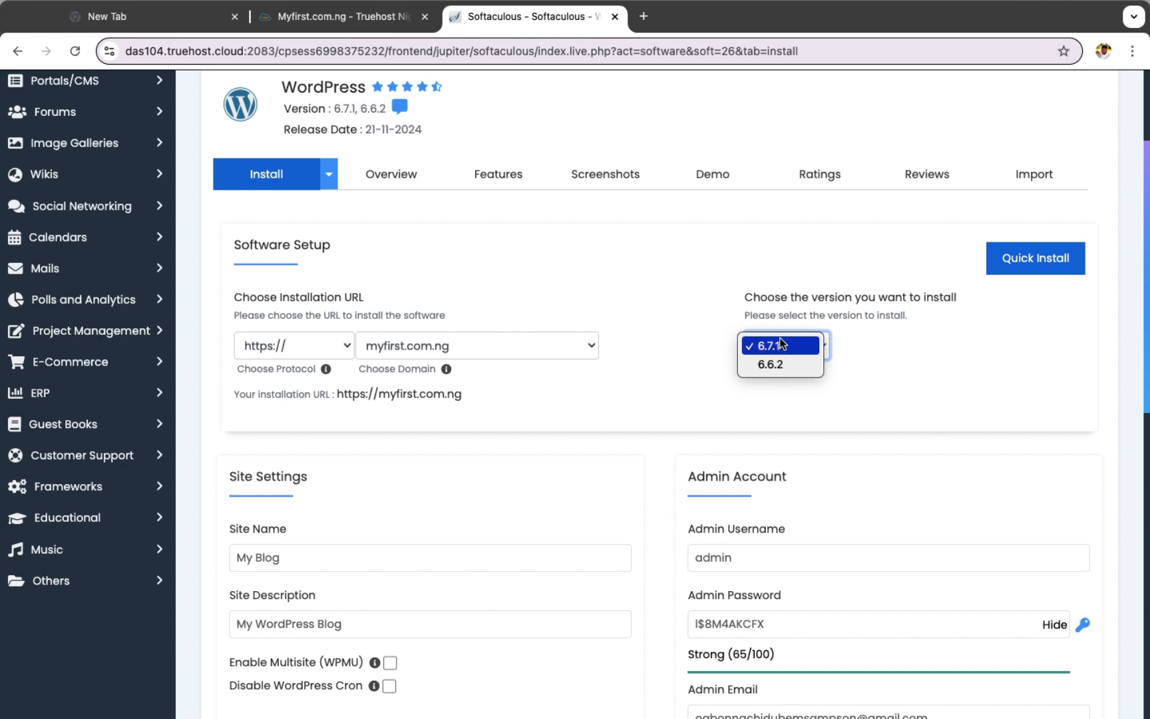
{"action": "left_click", "coordinate": [695, 331]}
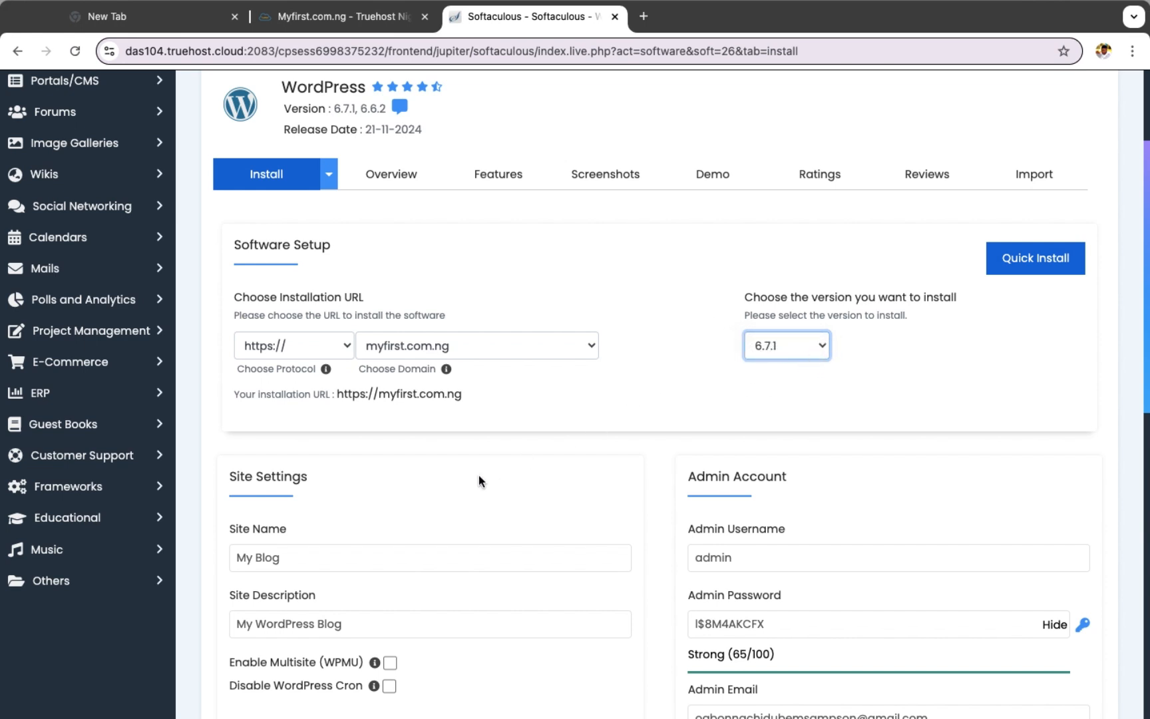
- Replace the site name My Blog with 'Myfirst'
{"action": "scroll", "coordinate": [479, 475], "scroll_direction": "down", "scroll_amount": 3}
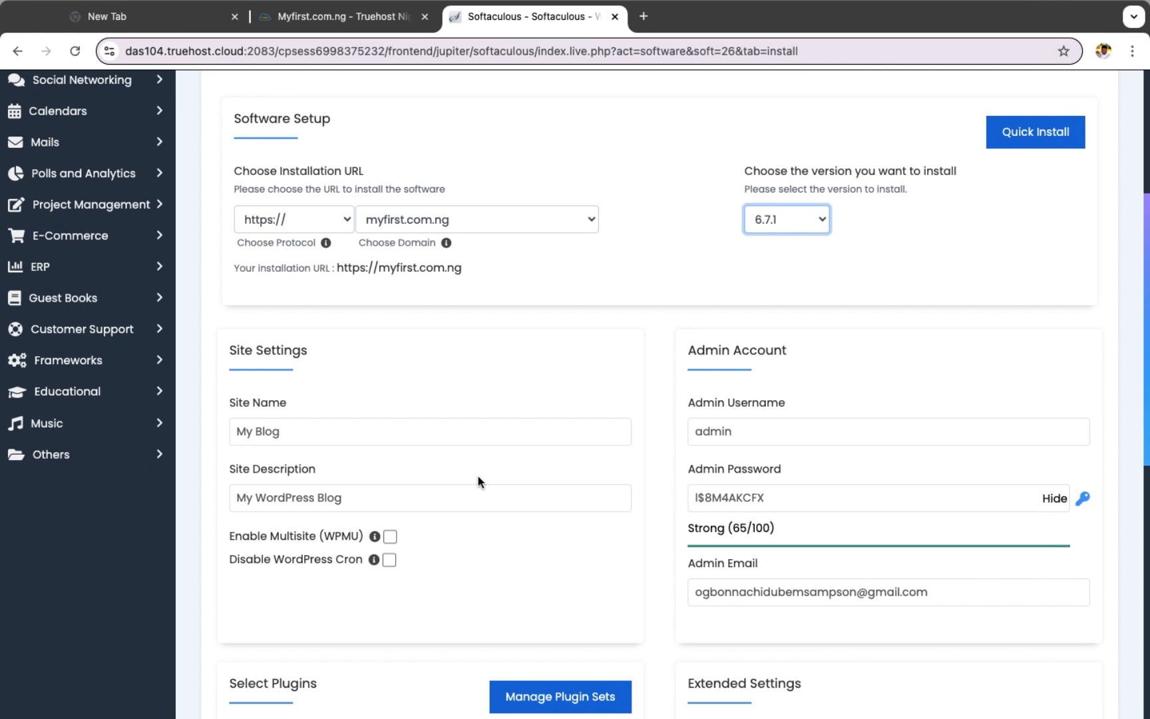
{"action": "scroll", "coordinate": [478, 477], "scroll_direction": "down", "scroll_amount": 3}
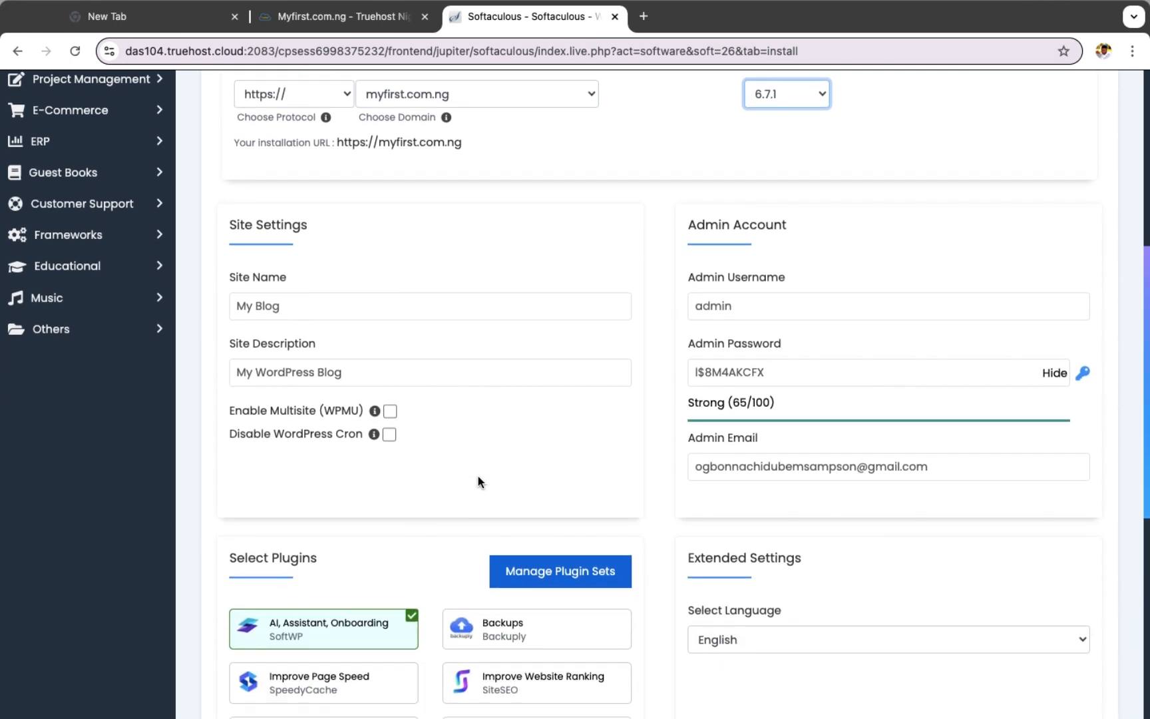
{"action": "left_click", "coordinate": [277, 312]}
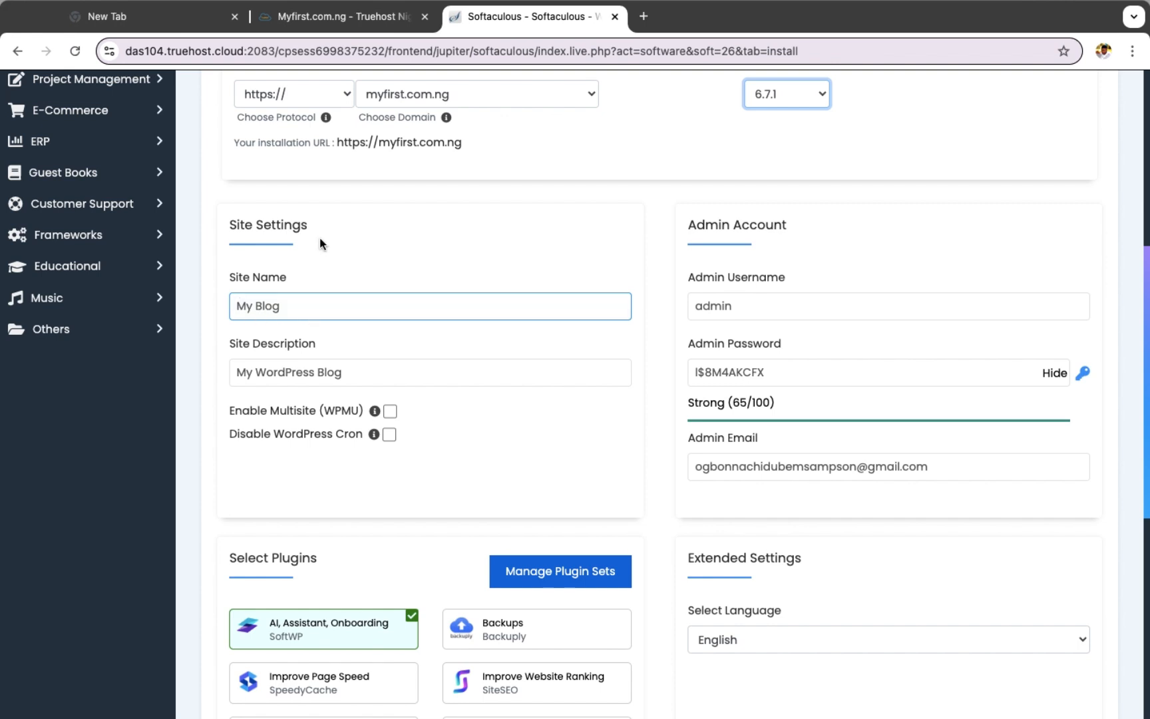
{"action": "scroll", "coordinate": [321, 244], "scroll_direction": "up", "scroll_amount": 1}
{"action": "left_click", "coordinate": [287, 354]}
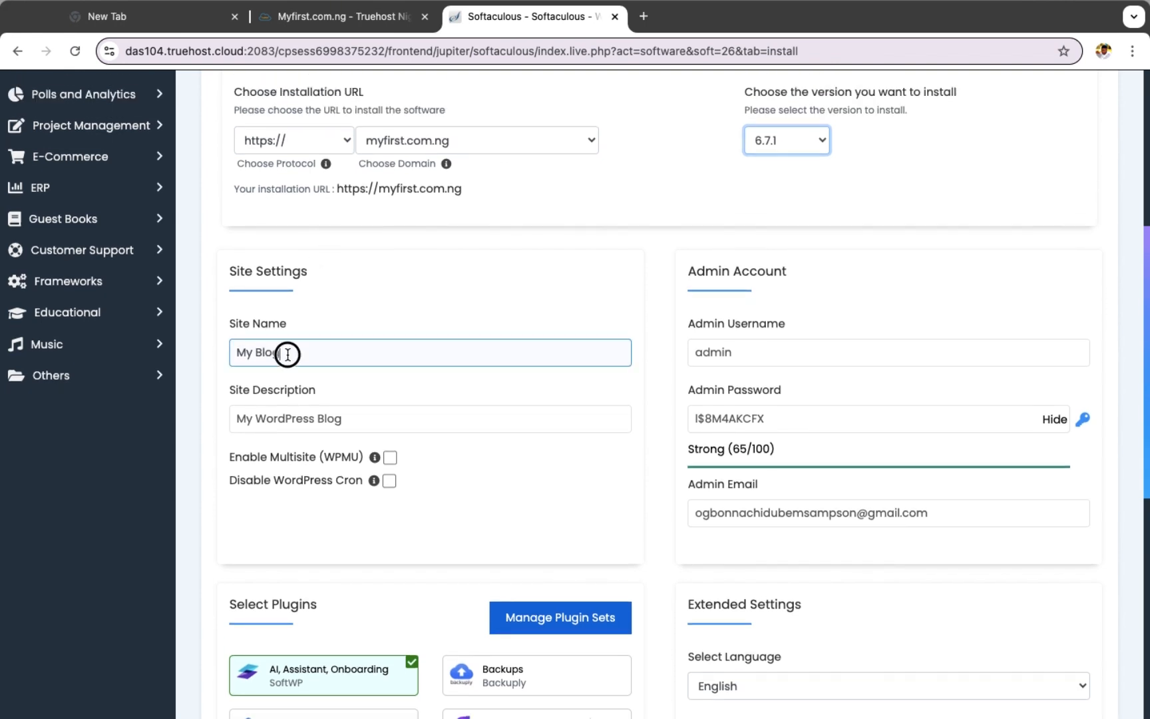
{"action": "key", "text": "super+a"}
{"action": "key", "text": "BackSpace"}
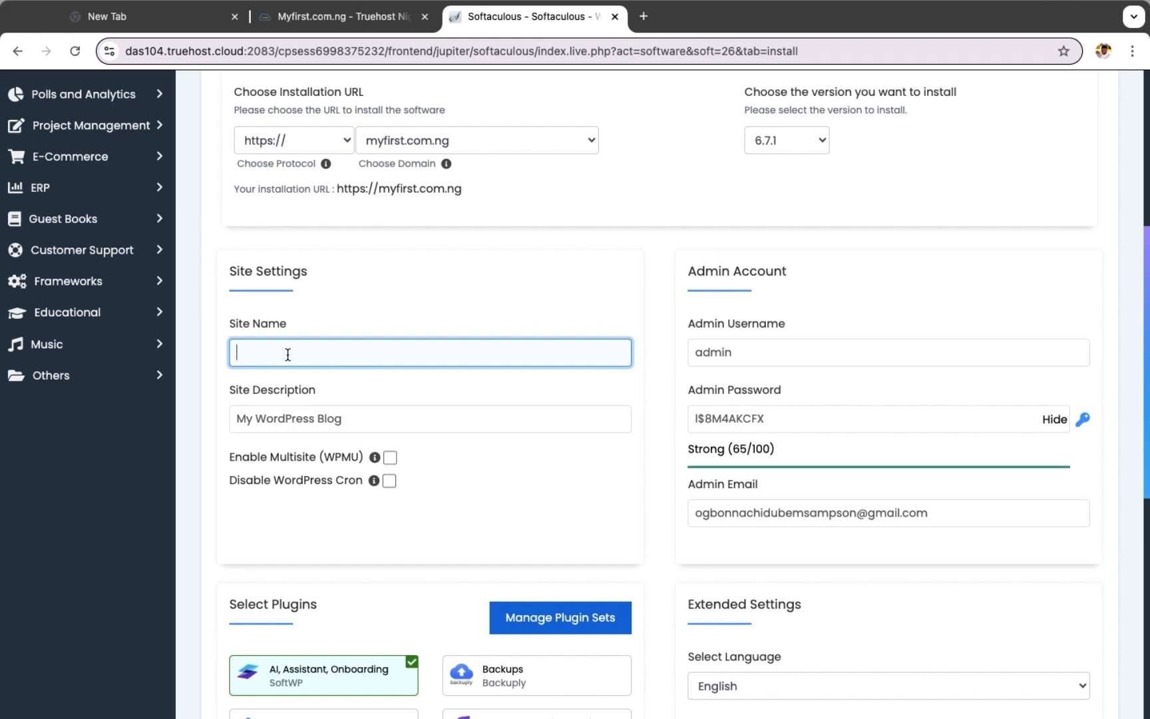
{"action": "type", "text": "Myfirst"}
- Change the site description from My WordPress Blog to 'Website Practice'
{"action": "left_click", "coordinate": [355, 419]}
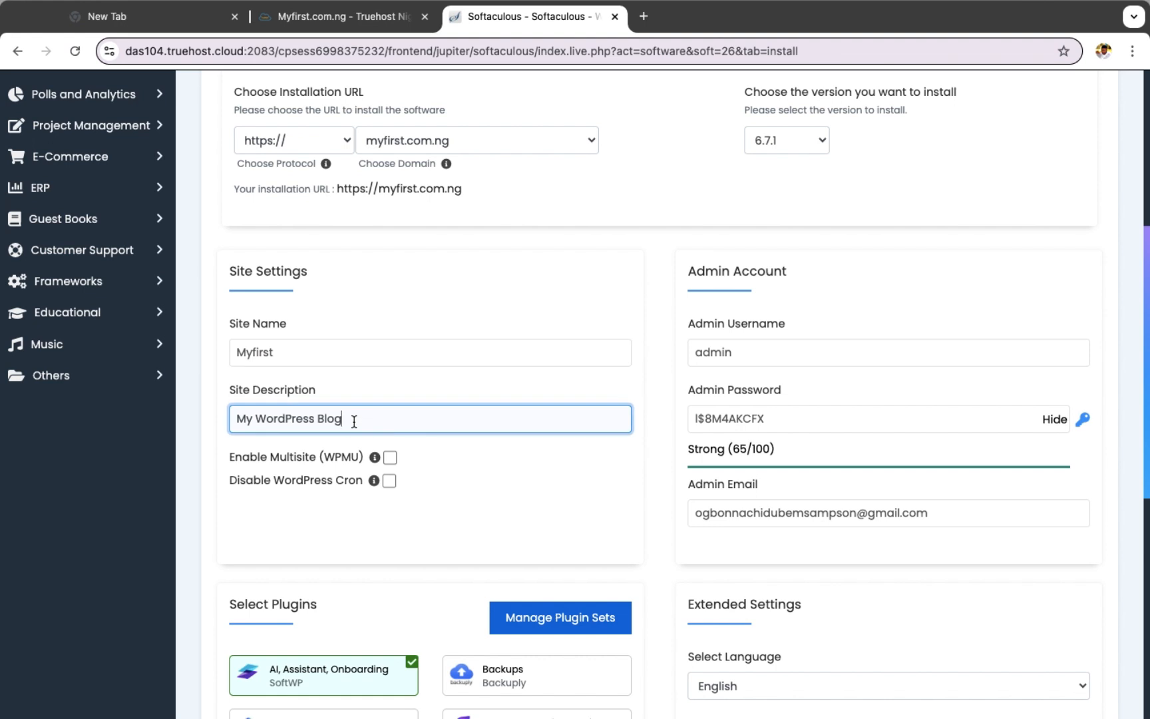
{"action": "key", "text": "super+a"}
{"action": "key", "text": "BackSpace"}
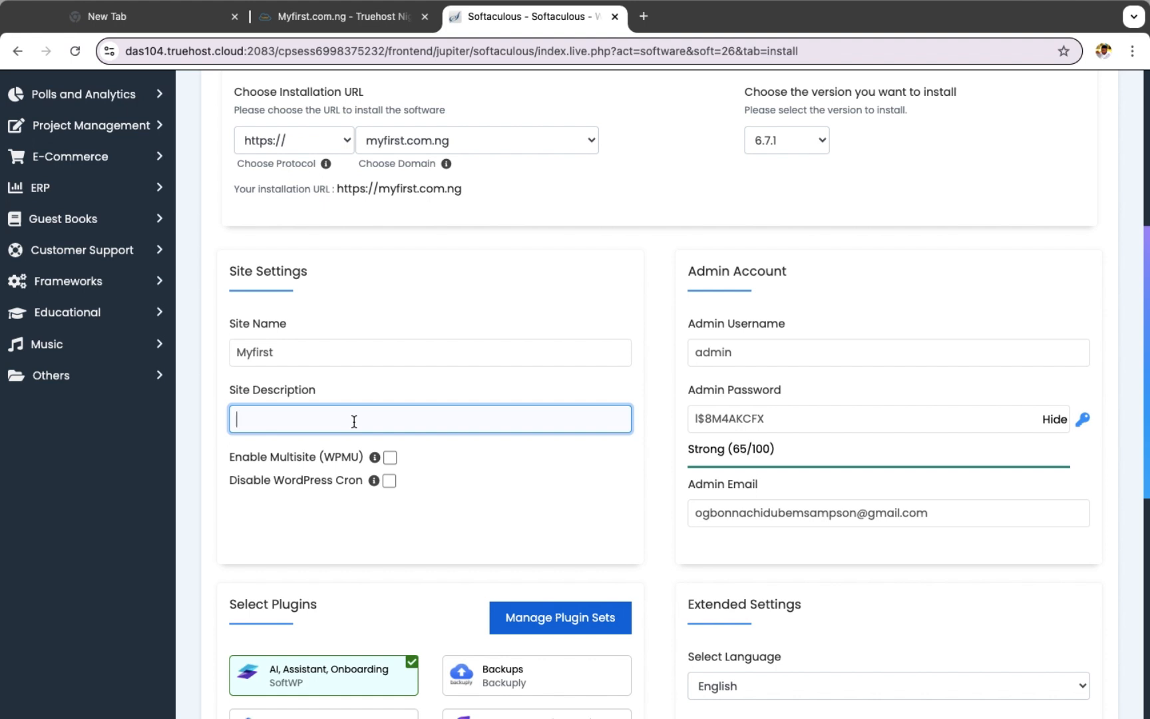
{"action": "type", "text": "Website Practice"}
- Deselect the SoftWP onboarding plugin and select the SpeedyCache page-speed plugin
{"action": "scroll", "coordinate": [660, 393], "scroll_direction": "down", "scroll_amount": 4}
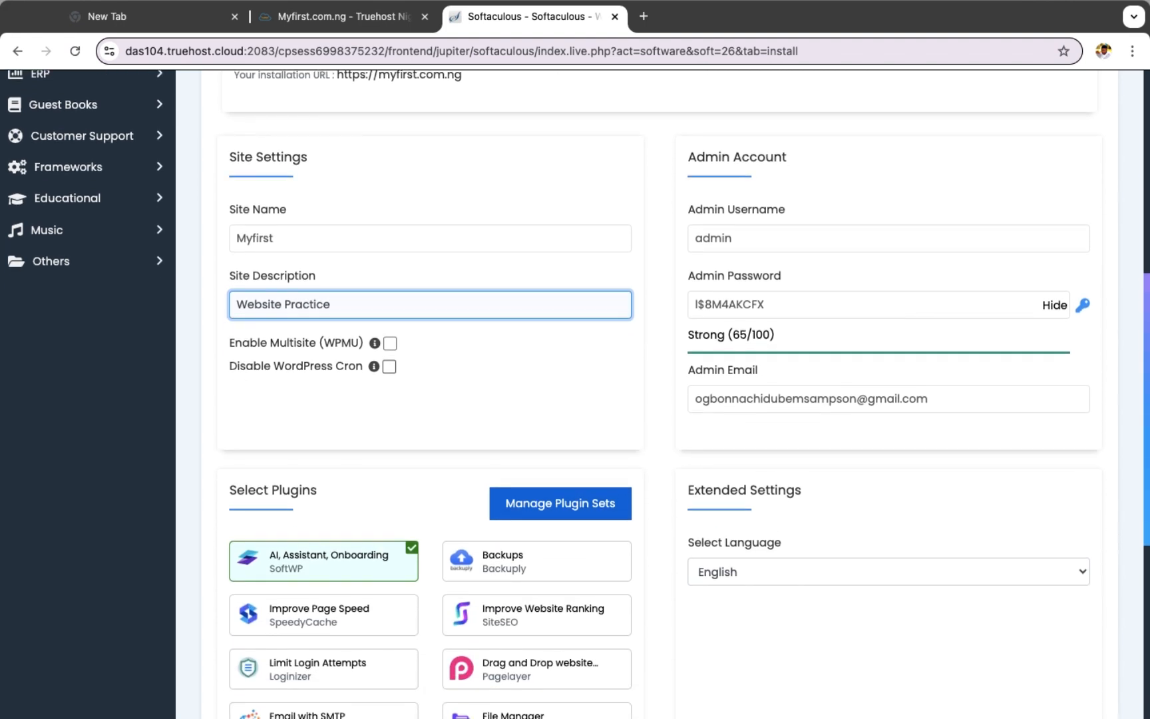
{"action": "scroll", "coordinate": [192, 406], "scroll_direction": "down", "scroll_amount": 1}
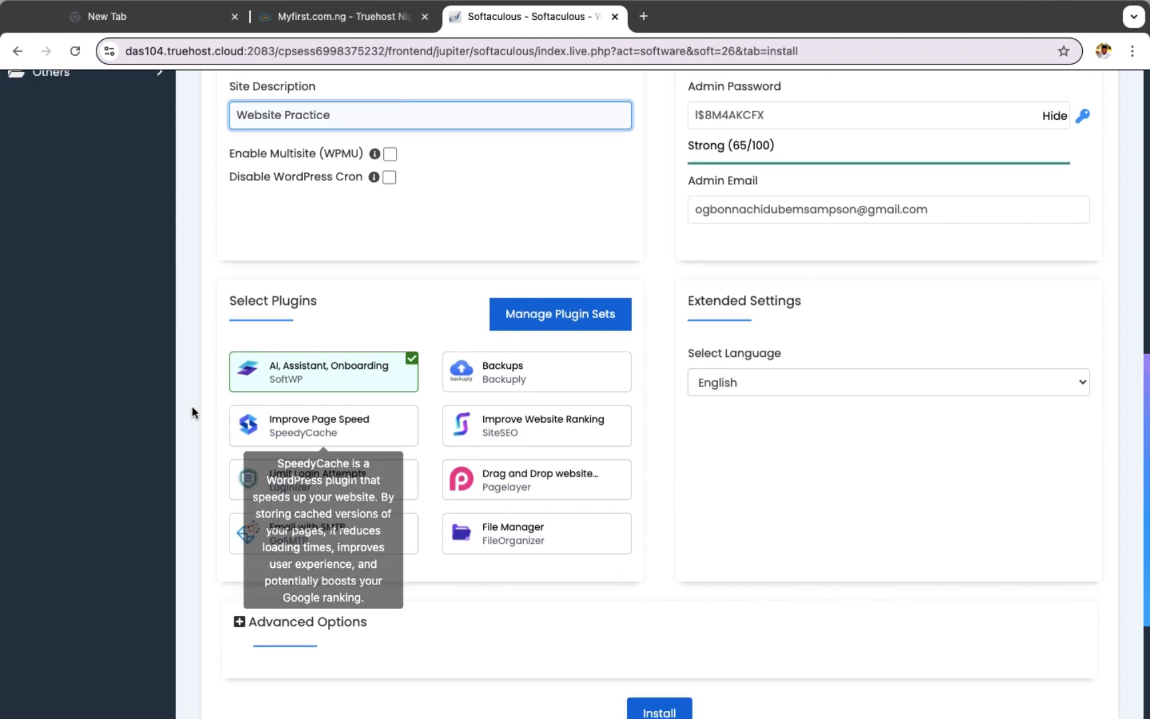
{"action": "mouse_move", "coordinate": [307, 381]}
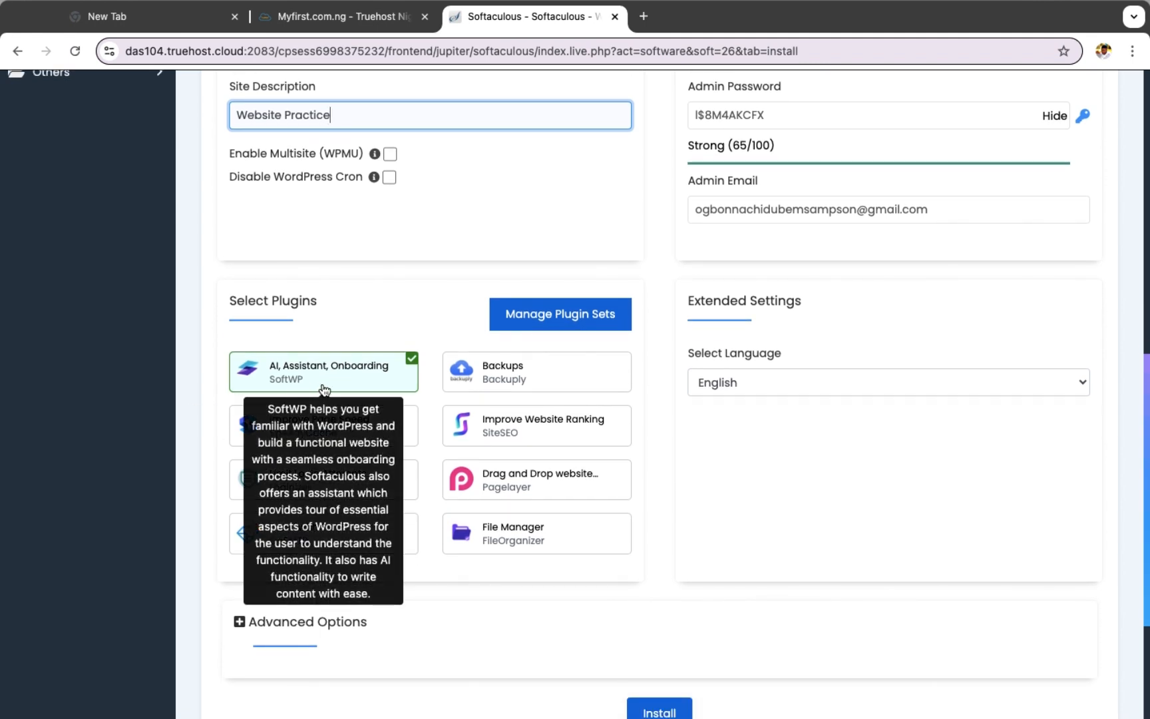
{"action": "left_click", "coordinate": [413, 359]}
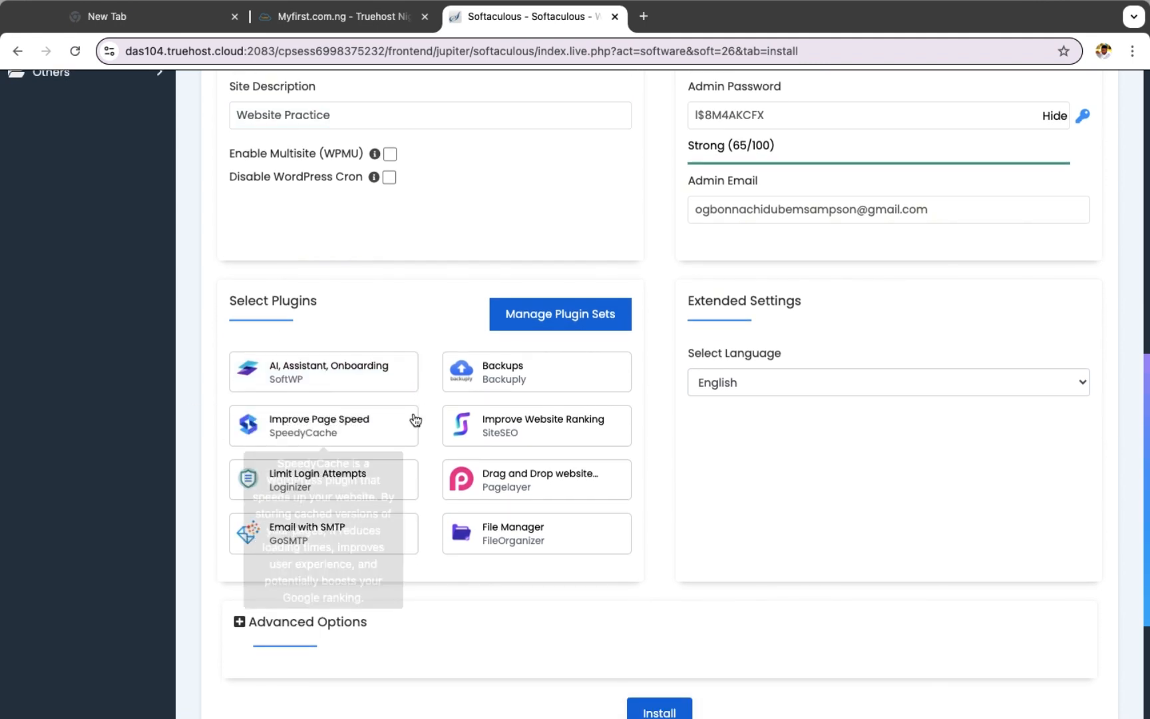
{"action": "mouse_move", "coordinate": [324, 433]}
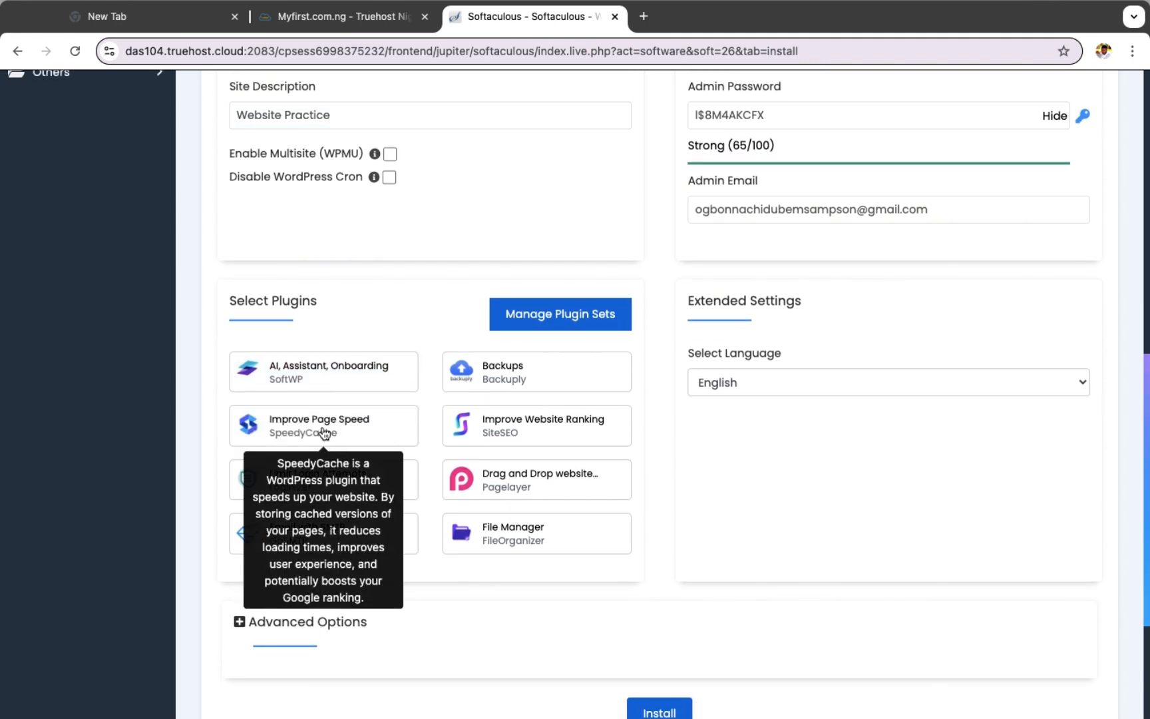
{"action": "left_click", "coordinate": [383, 426]}
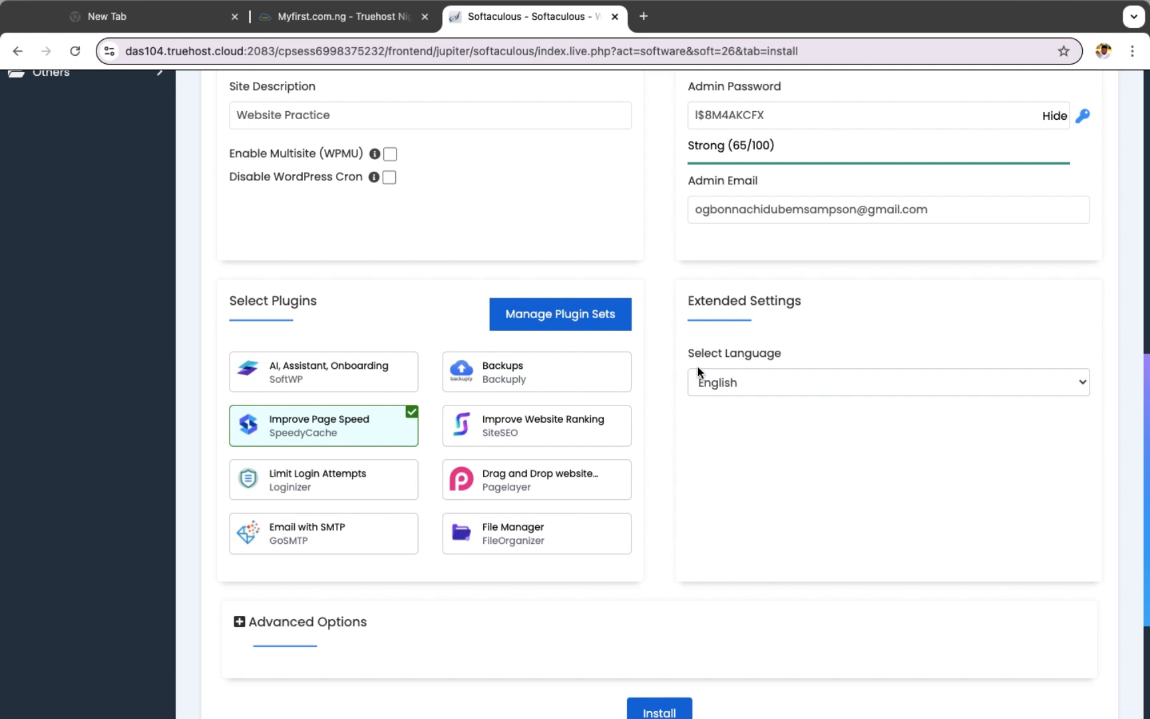
{"action": "scroll", "coordinate": [699, 371], "scroll_direction": "up", "scroll_amount": 5}
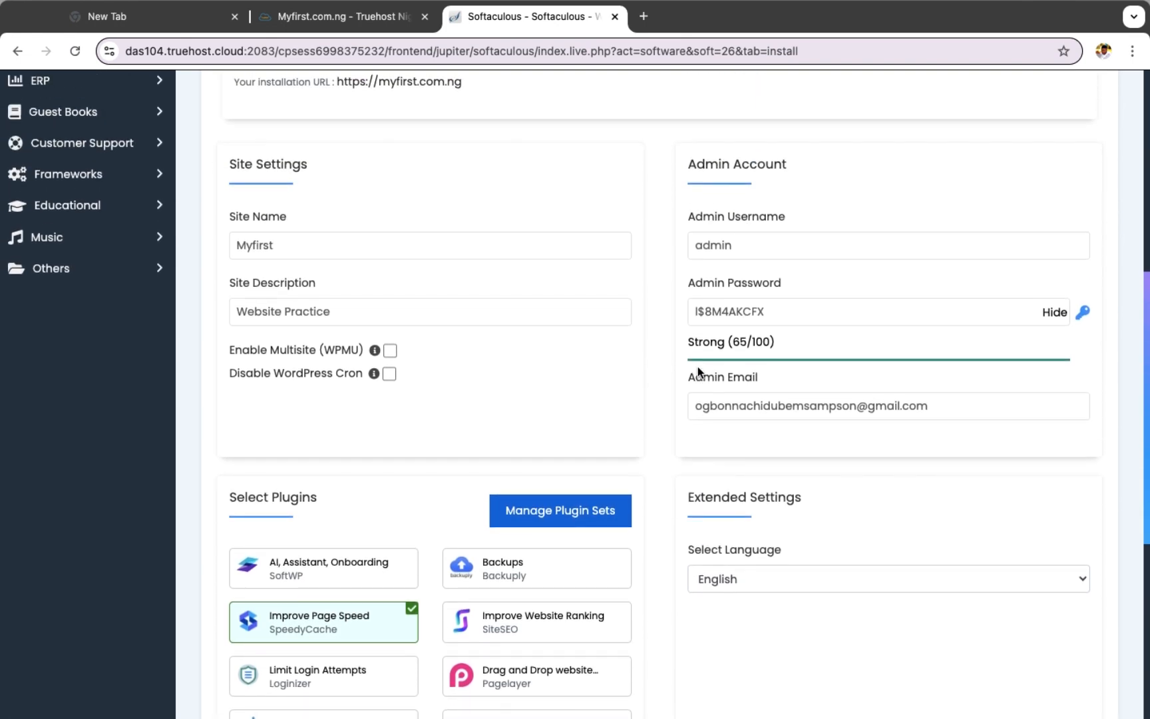
- Replace the default admin username 'admin' with a custom username
{"action": "scroll", "coordinate": [699, 371], "scroll_direction": "up", "scroll_amount": 4}
{"action": "left_click", "coordinate": [772, 390]}
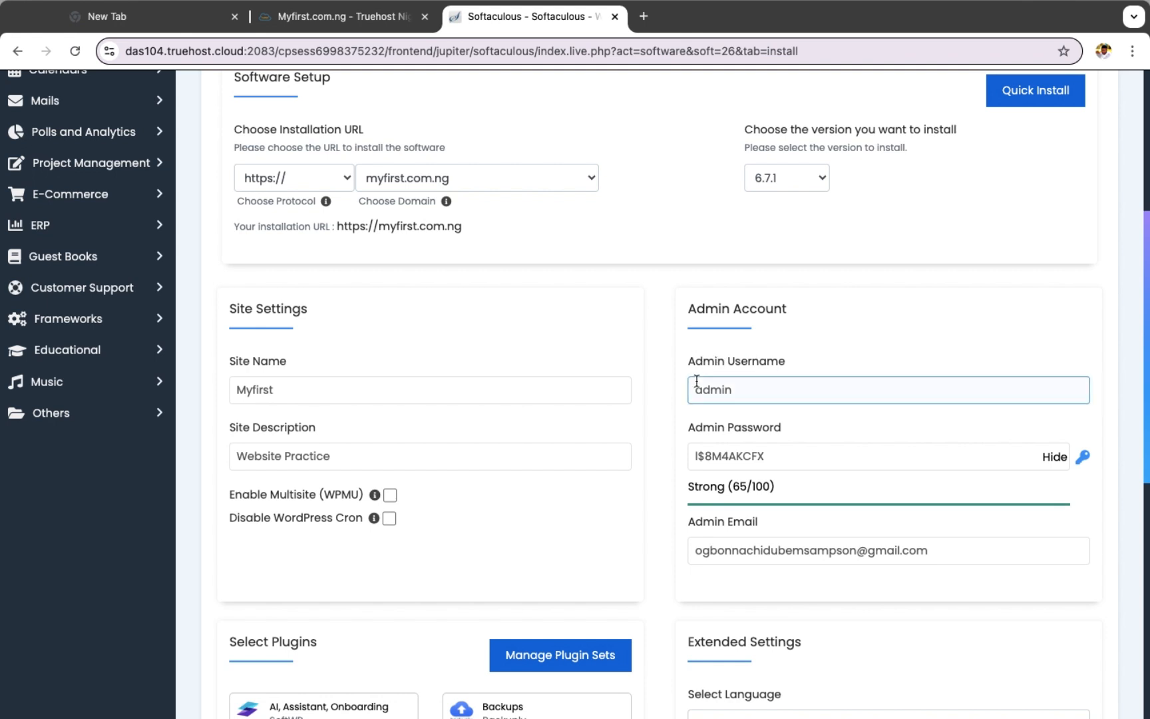
{"action": "left_click", "coordinate": [735, 391]}
{"action": "left_click_drag", "start_coordinate": [740, 389], "coordinate": [687, 389]}
{"action": "left_click", "coordinate": [743, 389]}
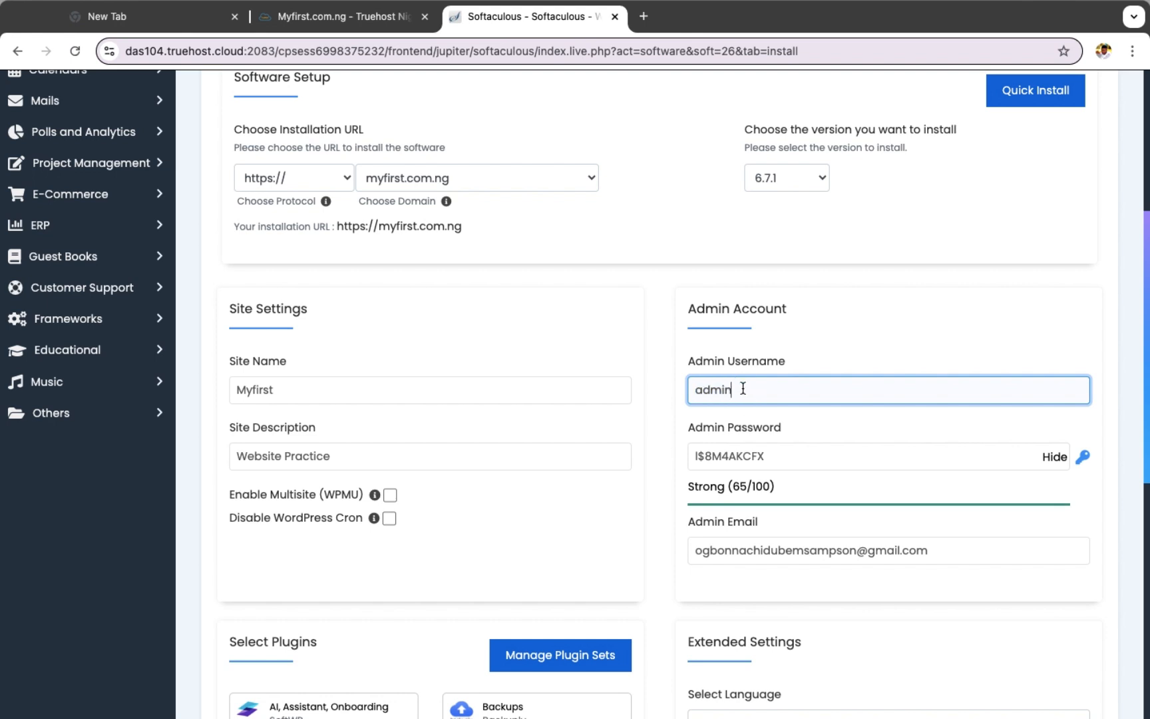
{"action": "key", "text": "BackSpace"}
{"action": "key", "text": "BackSpace"}
{"action": "key", "text": "BackSpace"}
{"action": "key", "text": "BackSpace"}
{"action": "key", "text": "BackSpace"}
{"action": "type", "text": "Wisdombuchi"}
- Clear the generated admin password and type a new admin password
{"action": "scroll", "coordinate": [777, 387], "scroll_direction": "down", "scroll_amount": 2}
{"action": "left_click", "coordinate": [777, 385]}
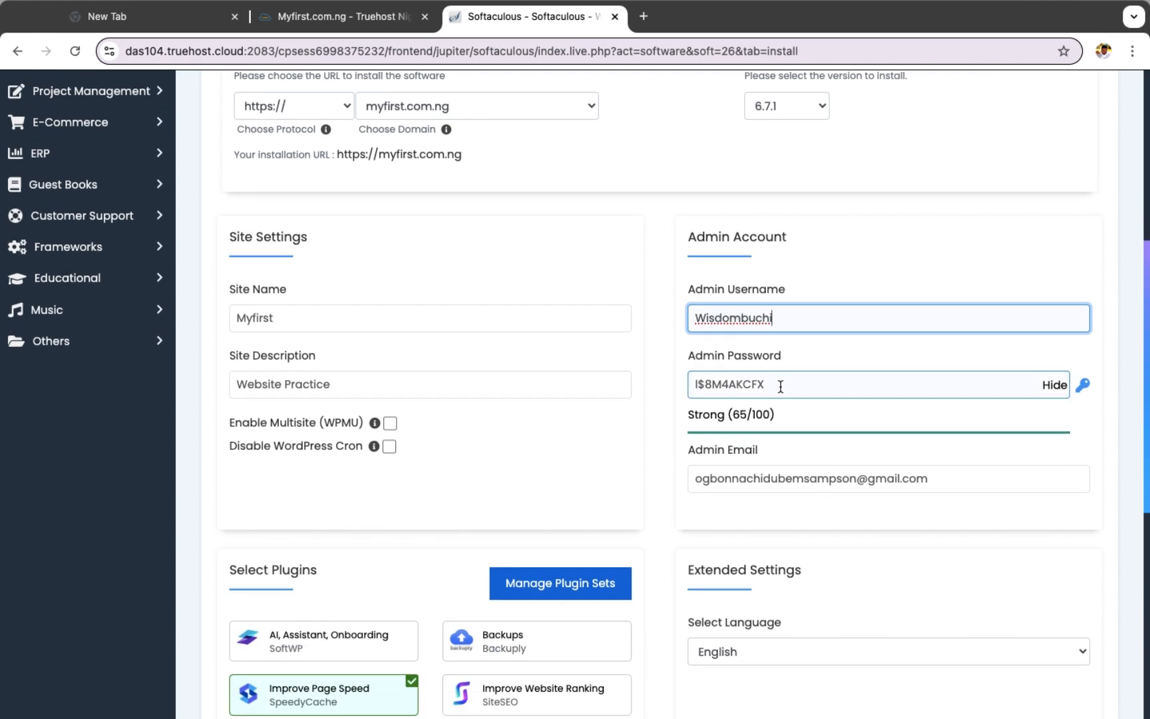
{"action": "key", "text": "super+a"}
{"action": "key", "text": "BackSpace"}
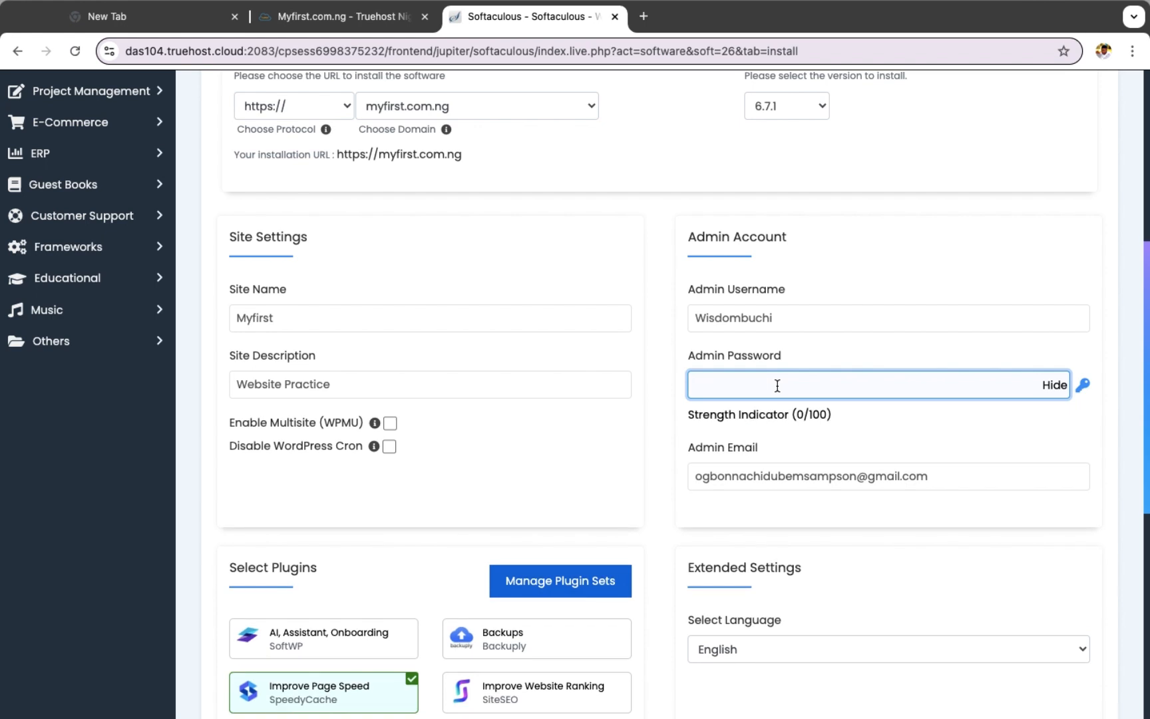
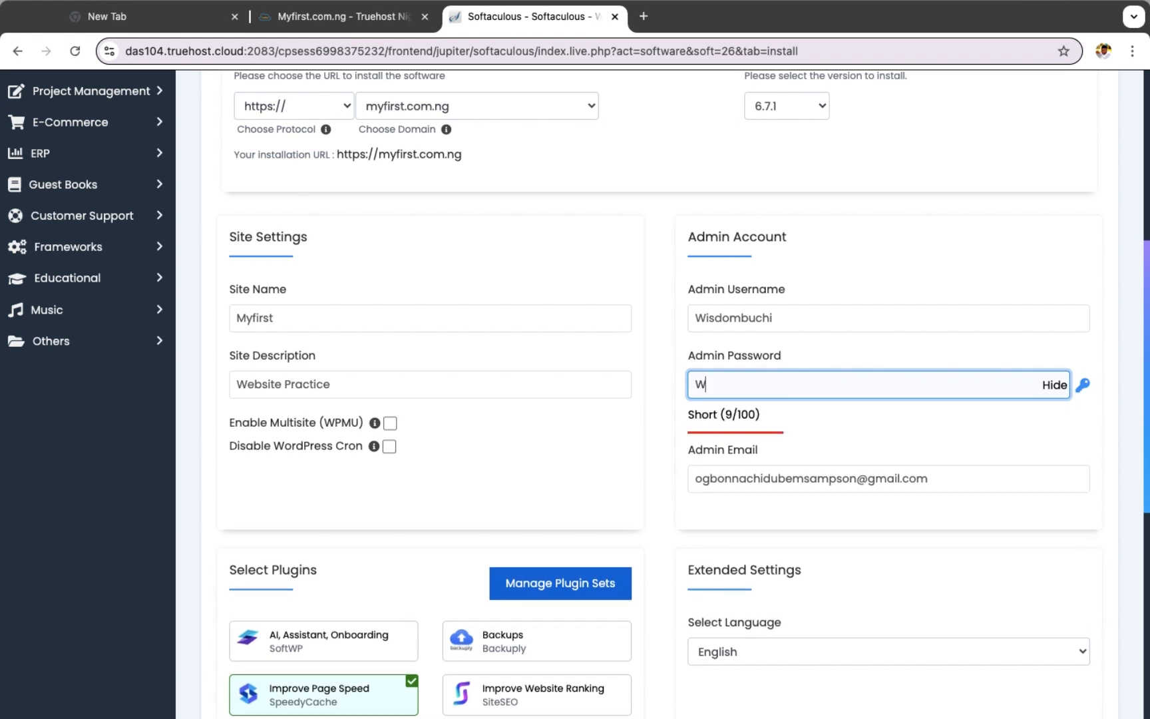
{"action": "key", "text": "BackSpace"}
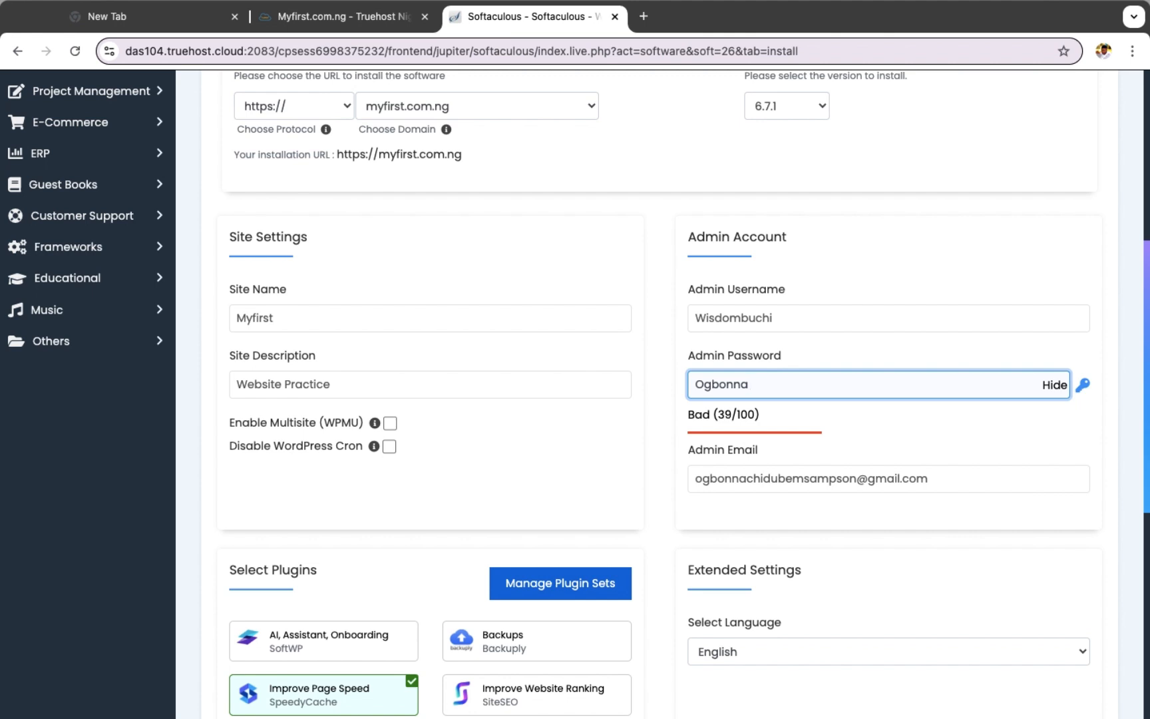
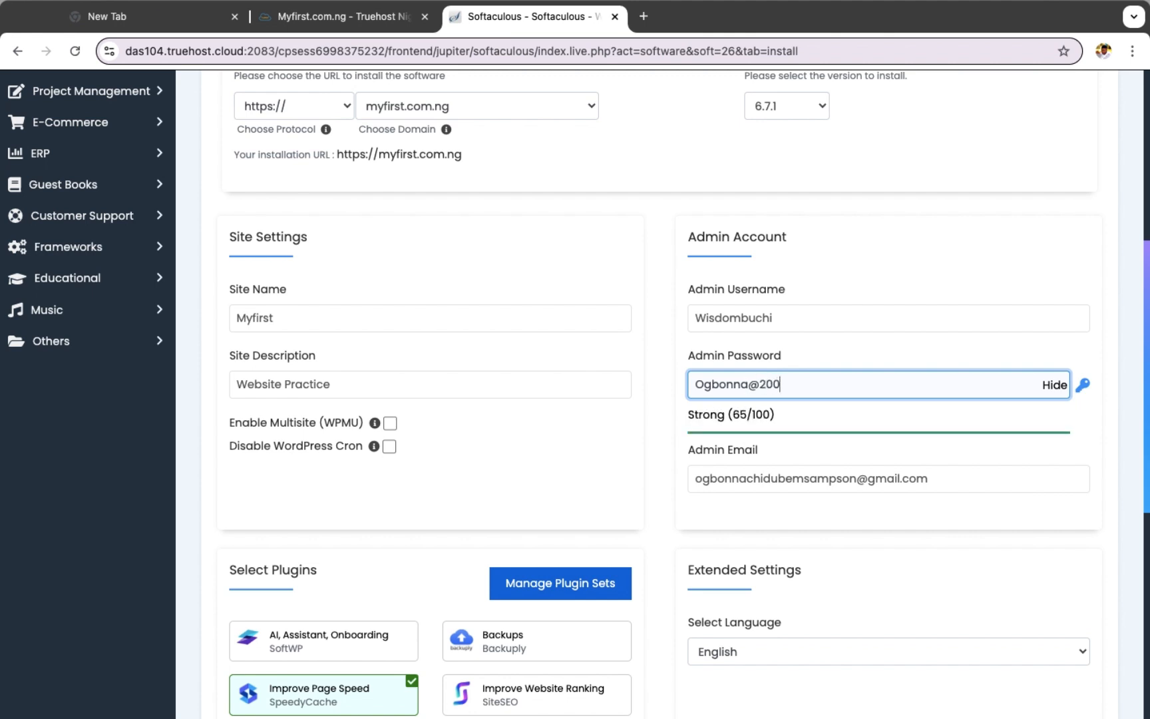
- Replace the admin password with a new one built from the copied site name Myfirst
{"action": "key", "text": "super+a"}
{"action": "key", "text": "BackSpace"}
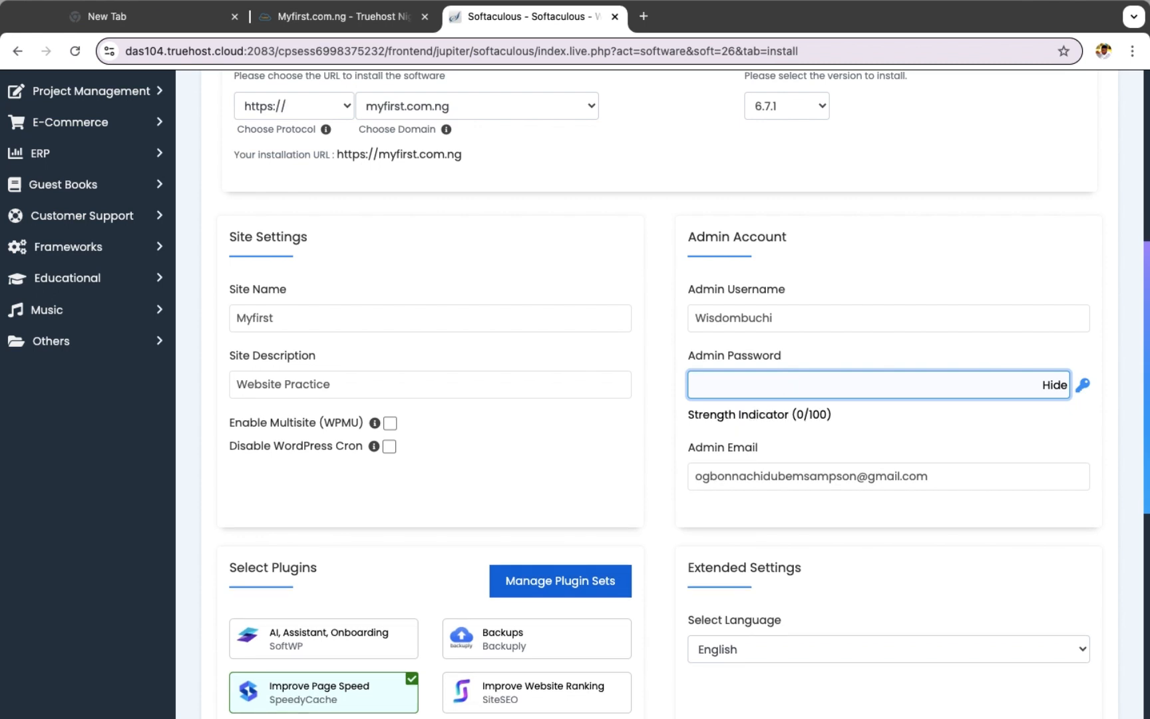
{"action": "left_click", "coordinate": [249, 317]}
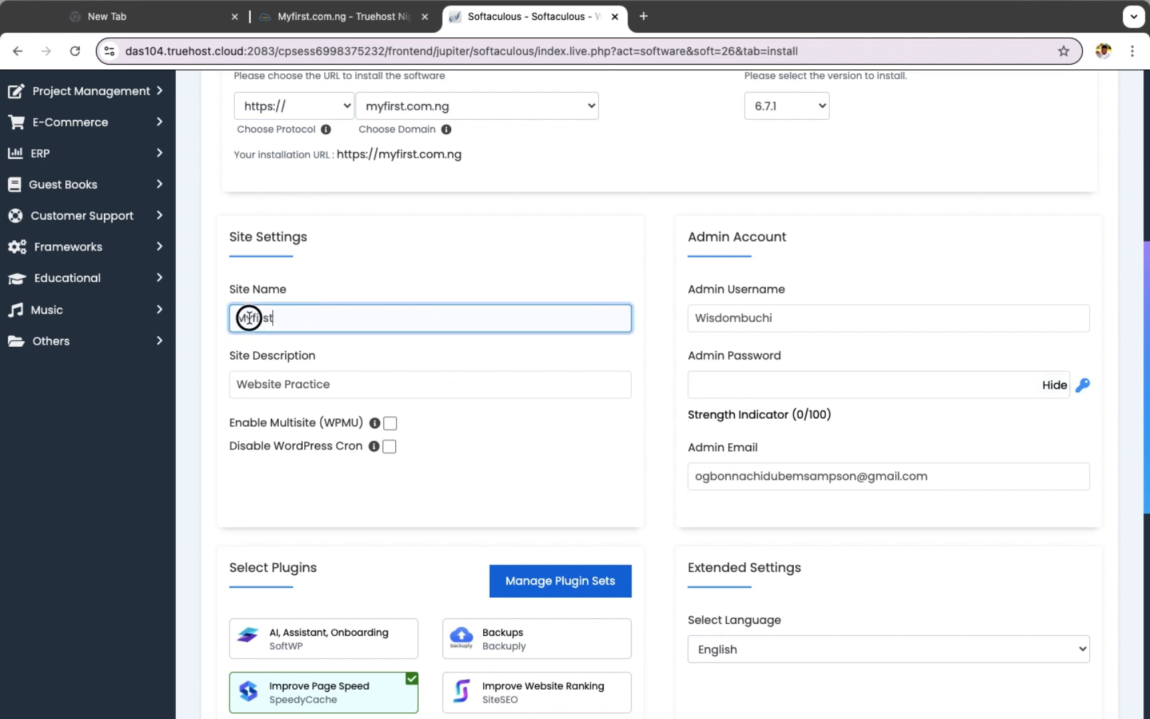
{"action": "double_click", "coordinate": [249, 318]}
{"action": "key", "text": "super+c"}
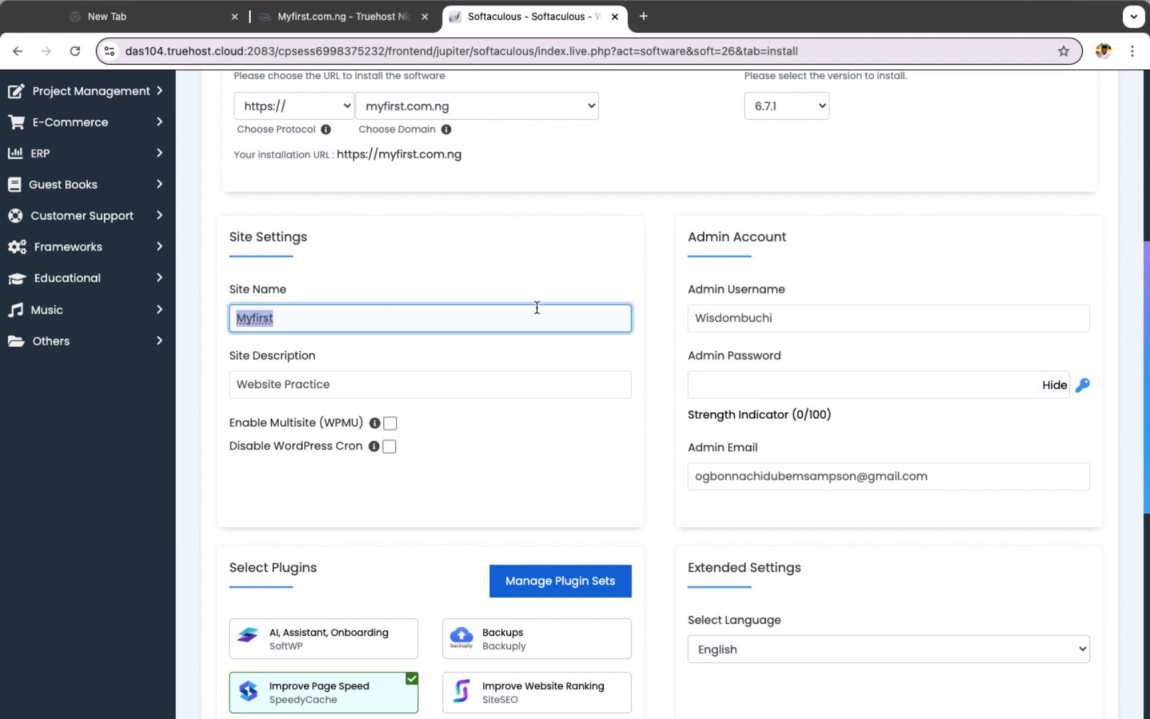
{"action": "left_click", "coordinate": [722, 383]}
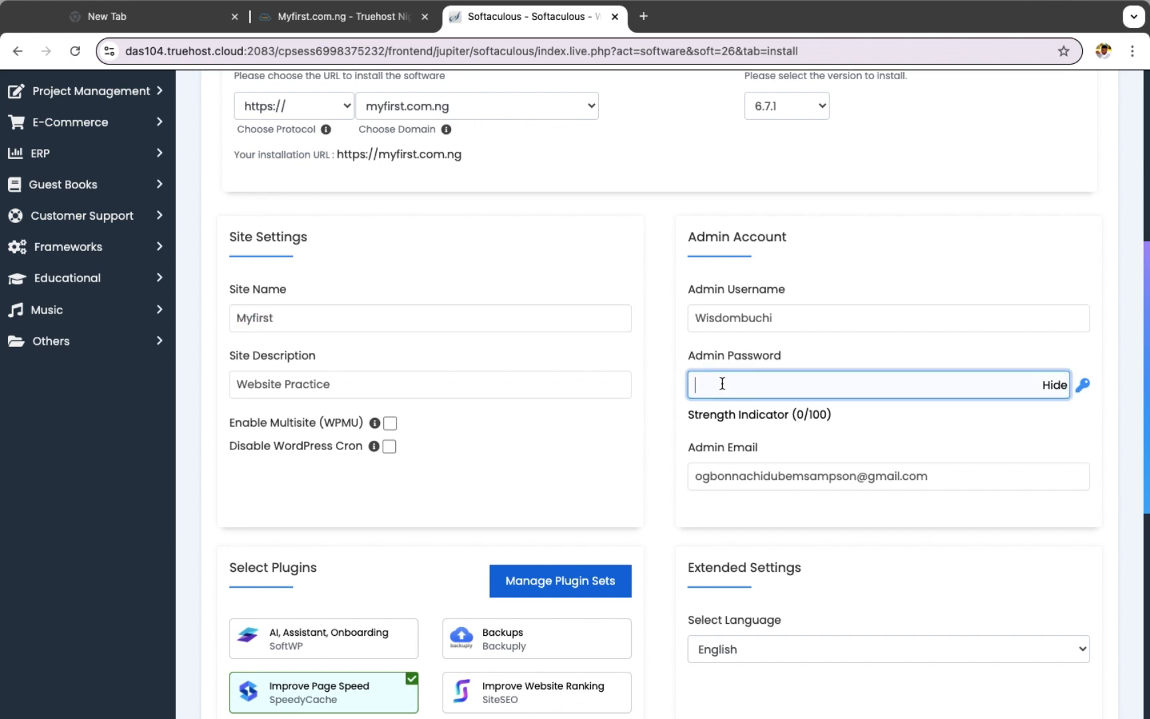
{"action": "key", "text": "super+v"}
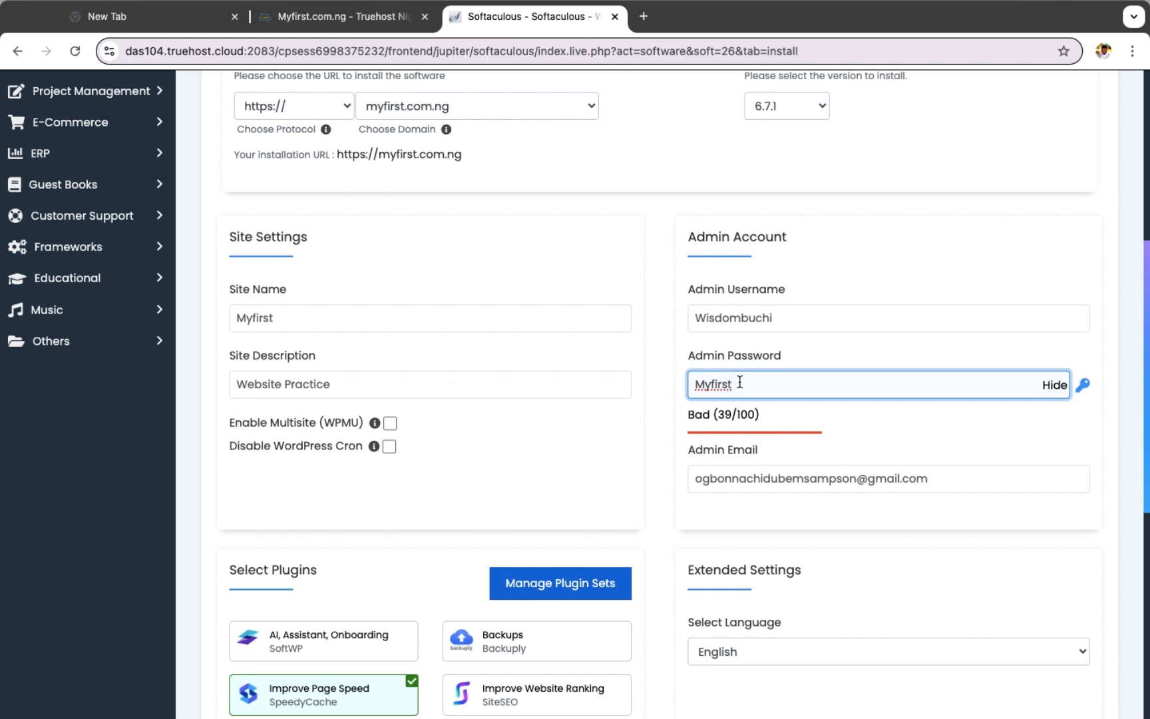
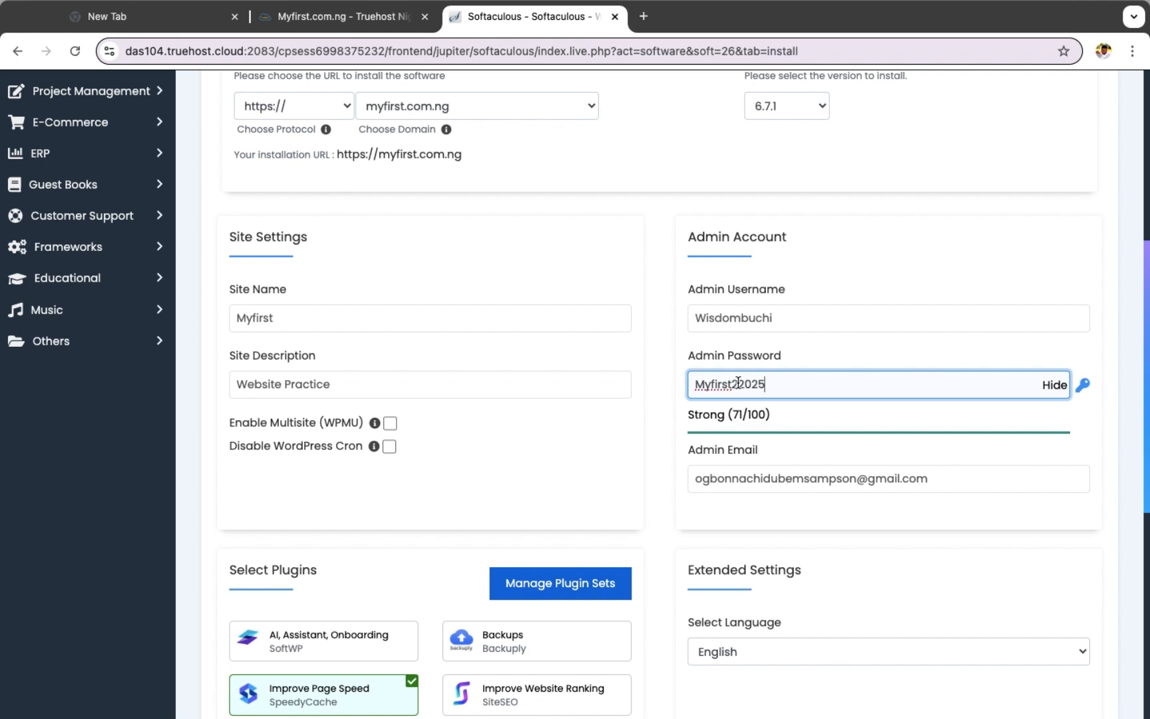
- Change the admin username to 'Admin'
{"action": "left_click", "coordinate": [782, 318]}
{"action": "key", "text": "super+a"}
{"action": "key", "text": "BackSpace"}
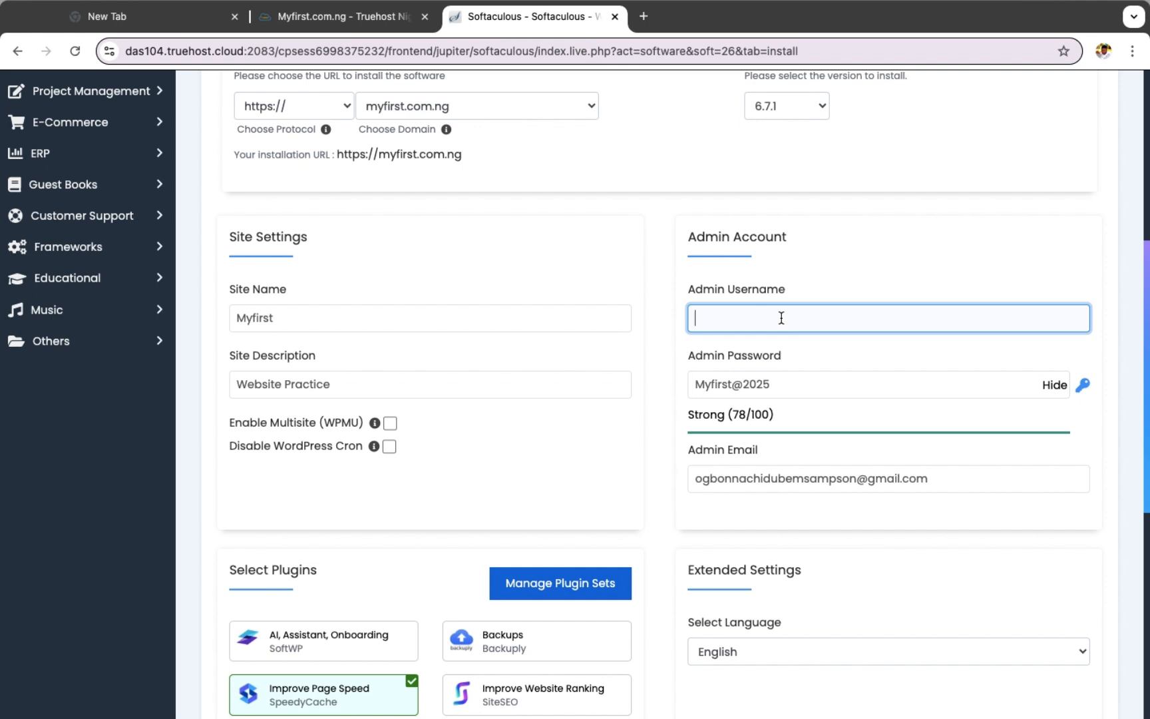
{"action": "type", "text": "Admin"}
- Confirm the admin e-mail address and scroll past Select Plugins and Select Language toward Install
{"action": "scroll", "coordinate": [699, 305], "scroll_direction": "up", "scroll_amount": 3}
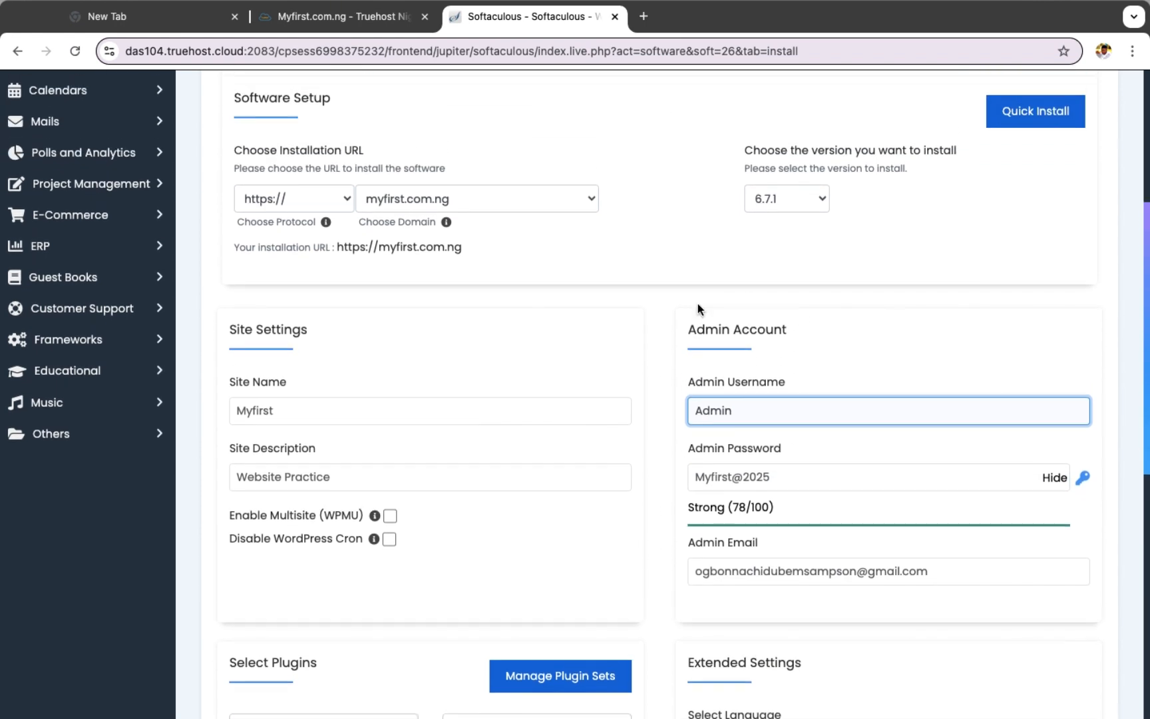
{"action": "scroll", "coordinate": [726, 305], "scroll_direction": "down", "scroll_amount": 4}
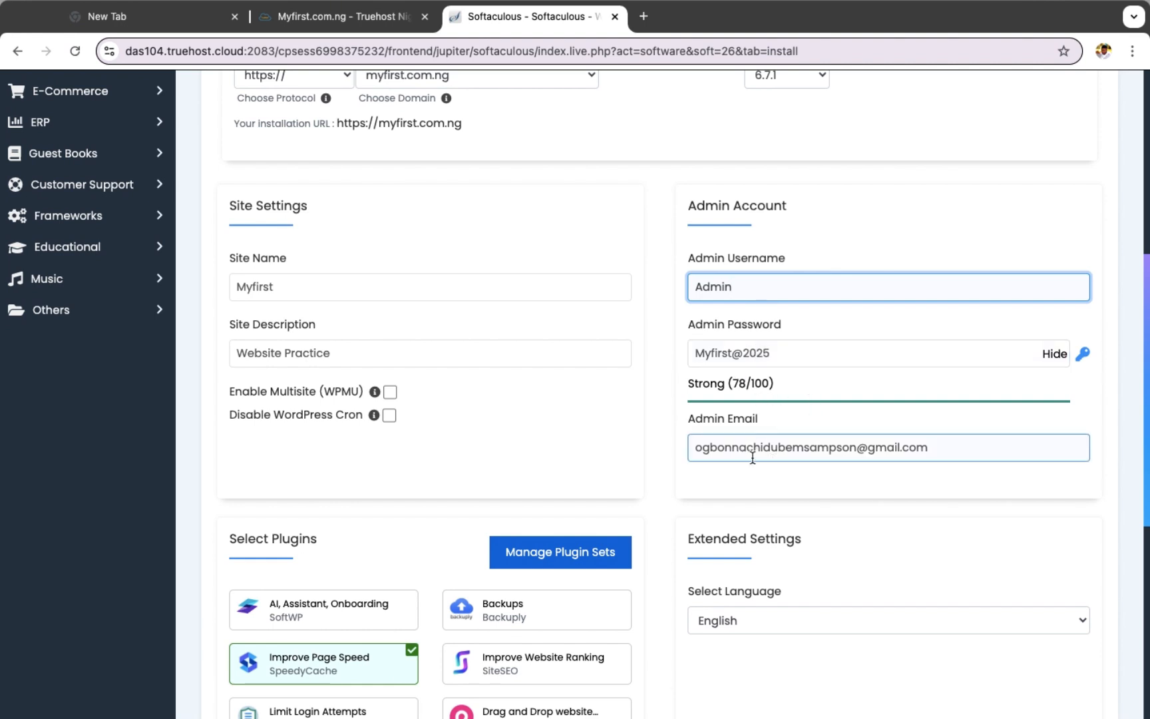
{"action": "left_click_drag", "start_coordinate": [952, 450], "coordinate": [668, 449]}
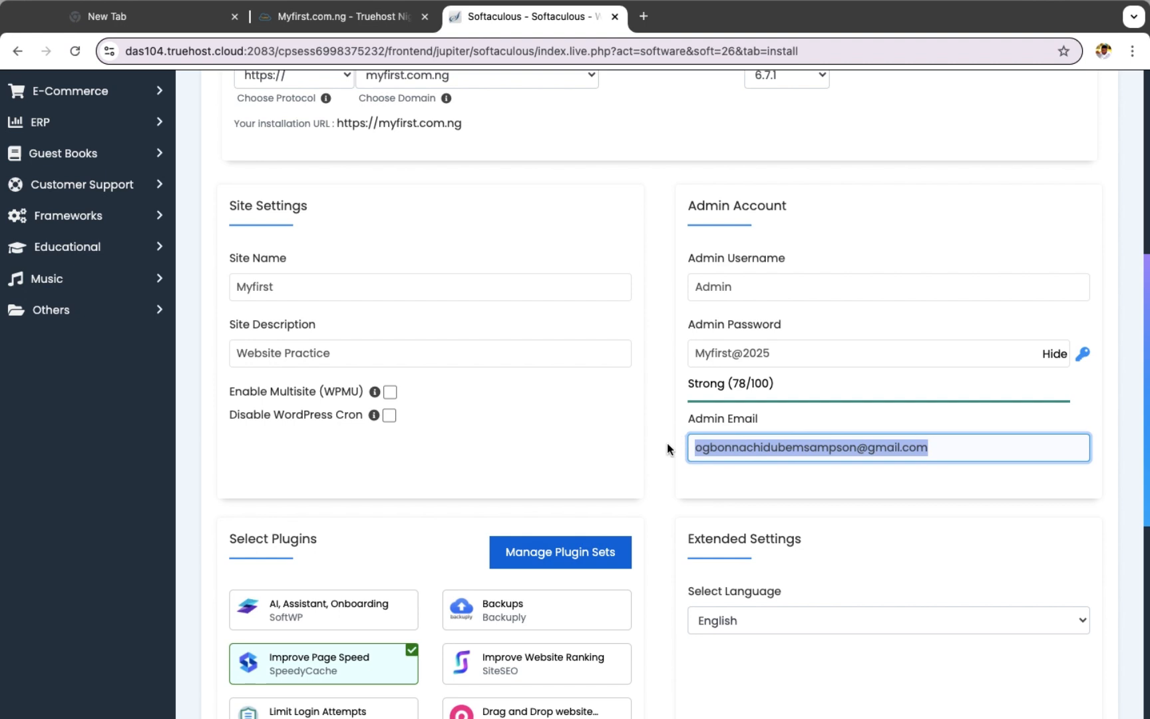
{"action": "left_click", "coordinate": [890, 471]}
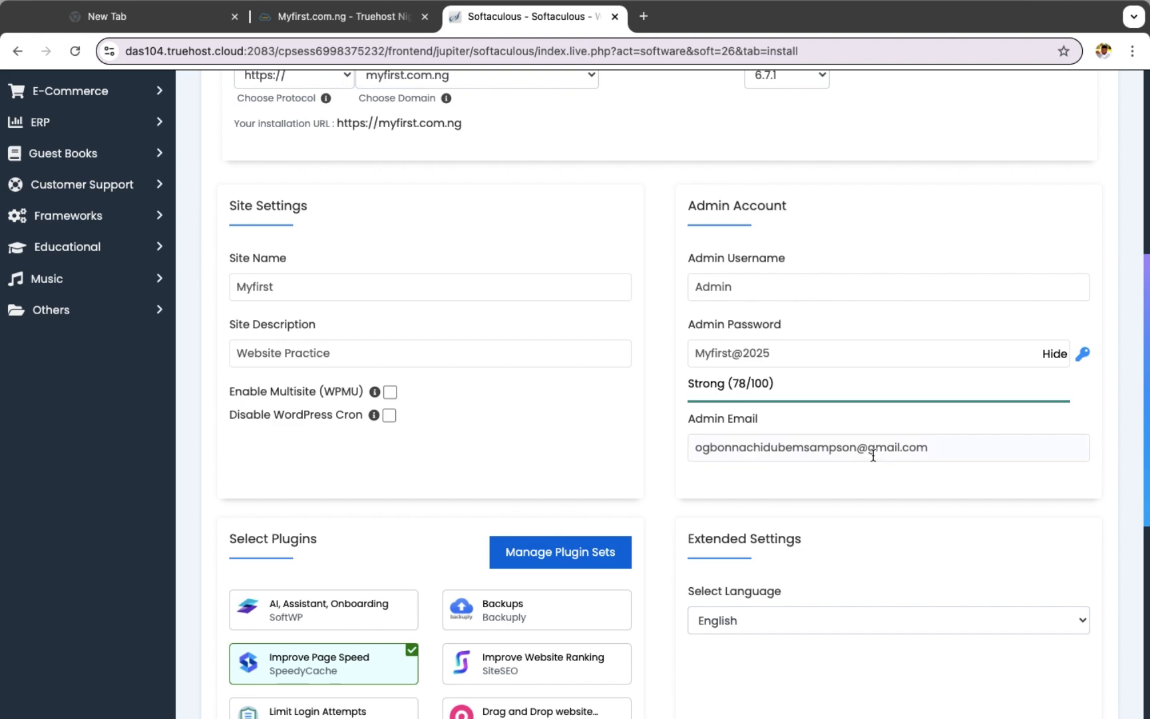
{"action": "scroll", "coordinate": [706, 473], "scroll_direction": "down", "scroll_amount": 10}
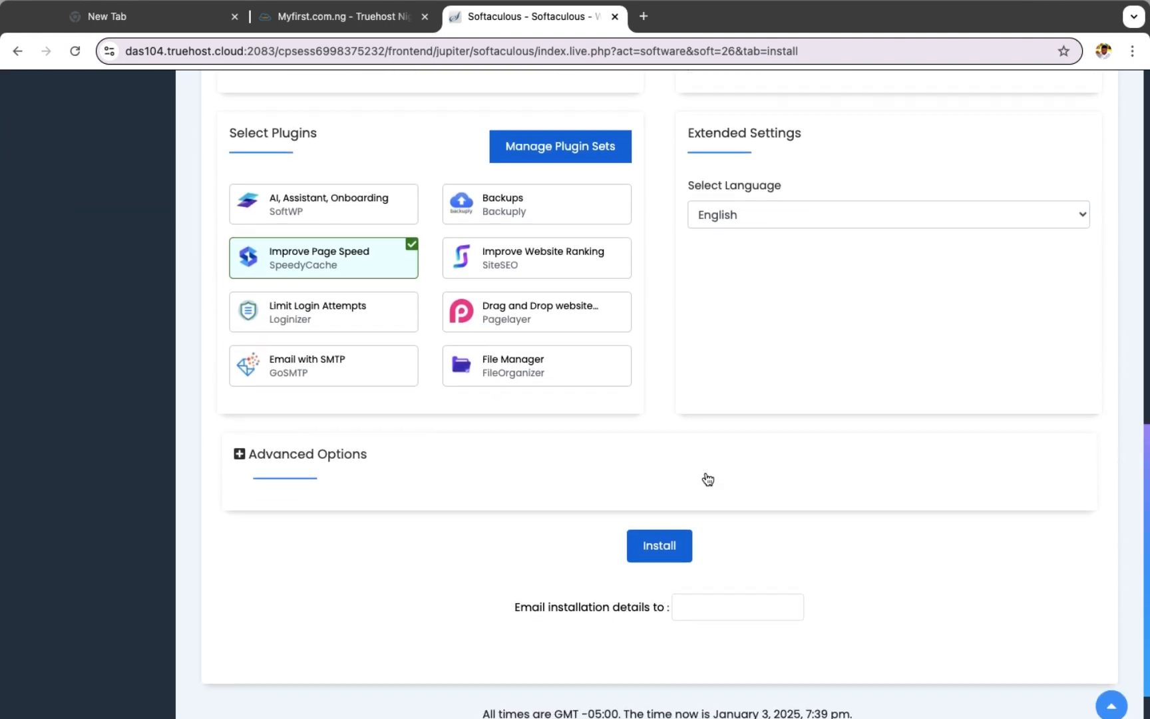
{"action": "scroll", "coordinate": [705, 472], "scroll_direction": "up", "scroll_amount": 10}
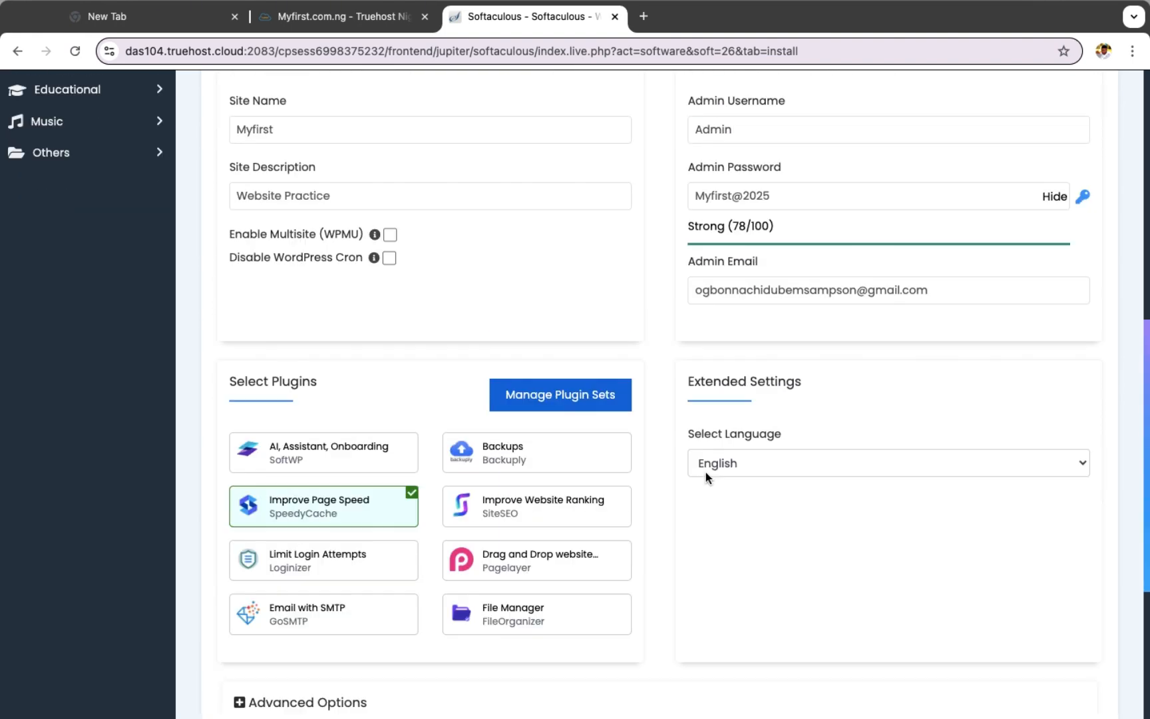
{"action": "scroll", "coordinate": [706, 481], "scroll_direction": "down", "scroll_amount": 7}
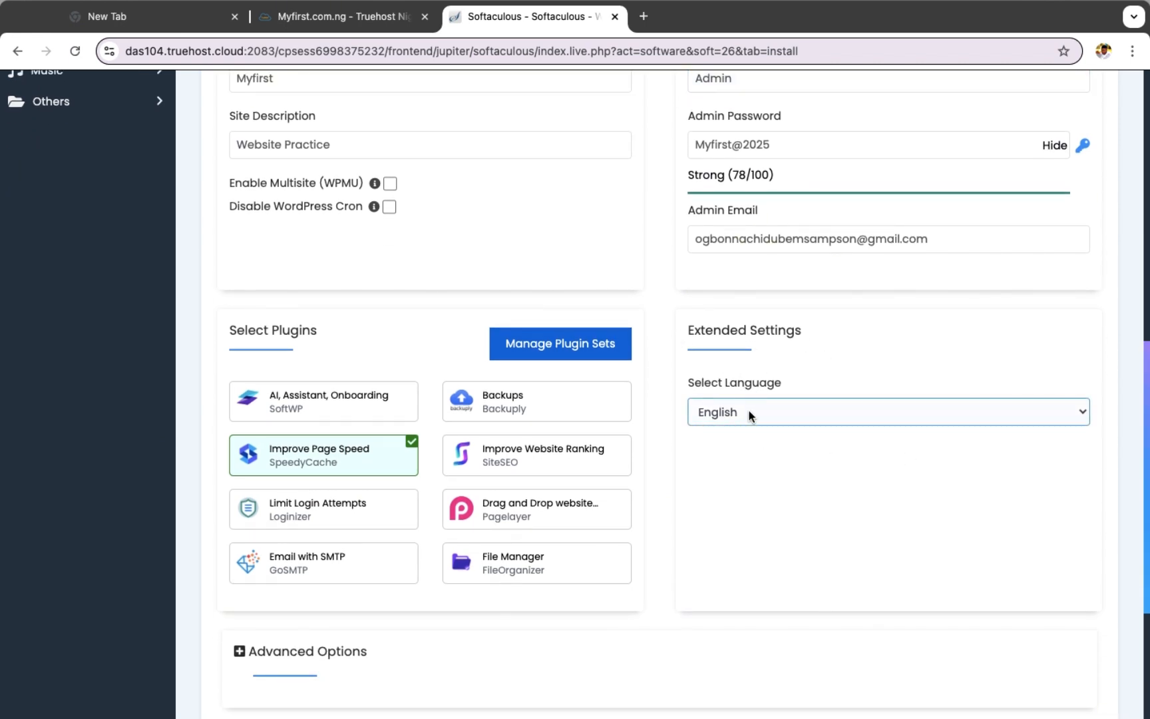
{"action": "scroll", "coordinate": [675, 526], "scroll_direction": "down", "scroll_amount": 3}
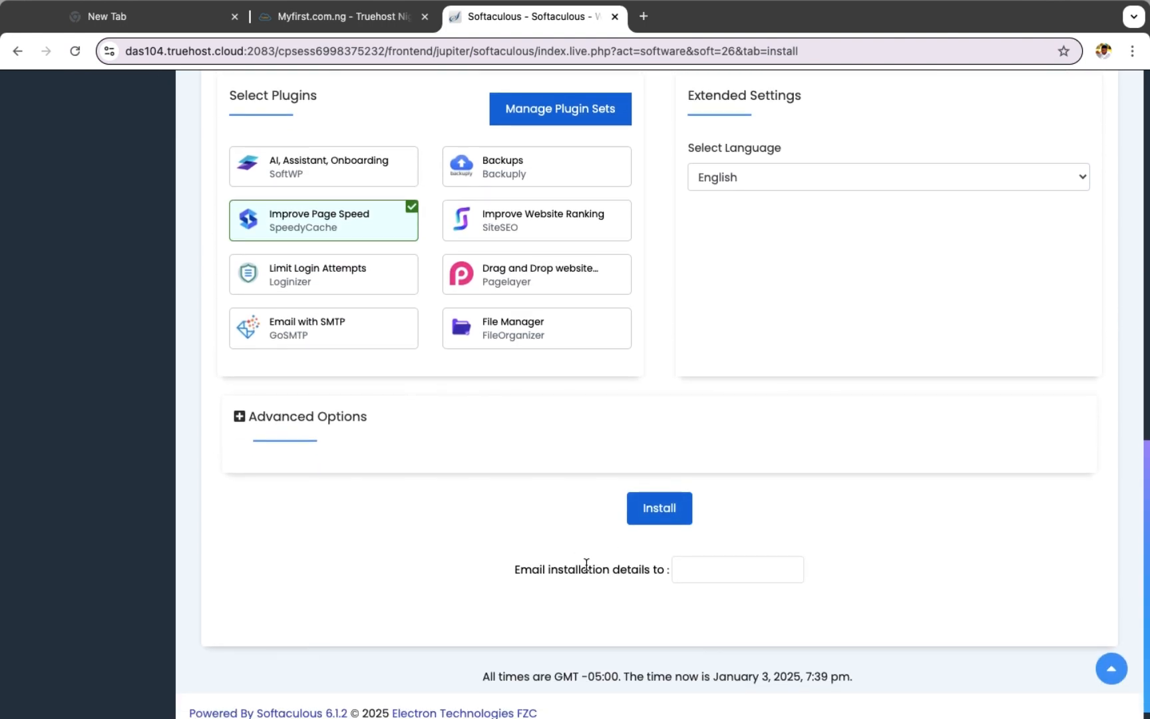
- Paste the admin e-mail into 'Email installation details to' and scroll through the form
{"action": "left_click", "coordinate": [700, 568]}
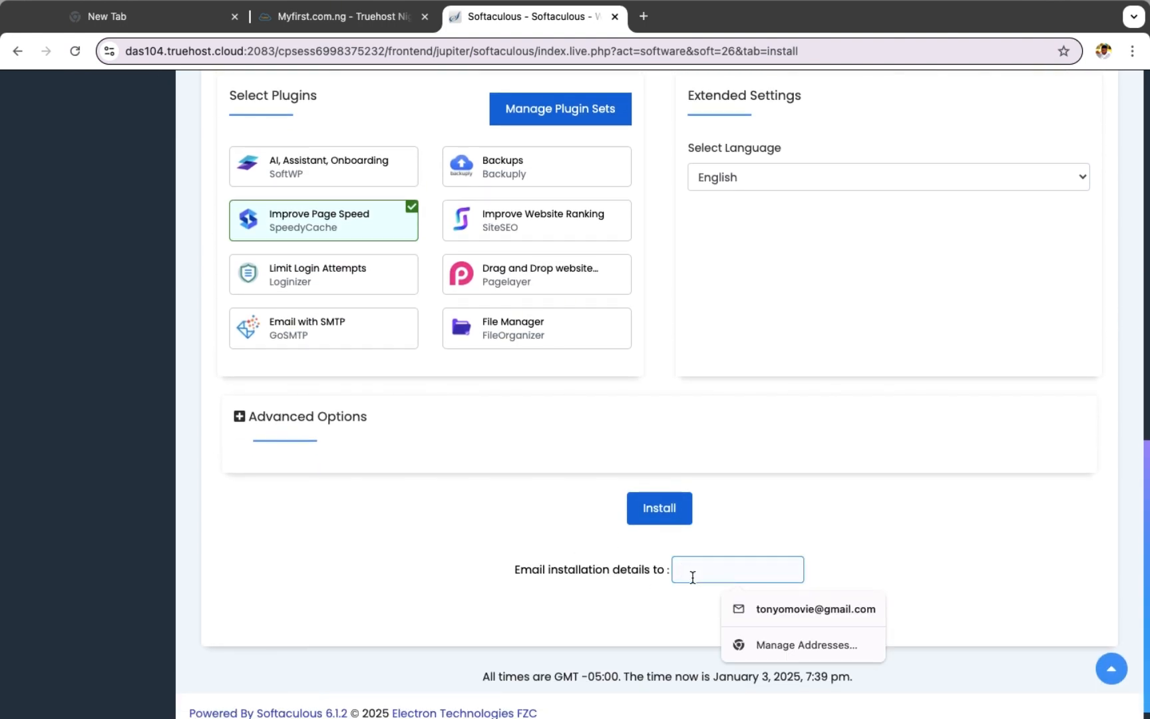
{"action": "key", "text": "super+v"}
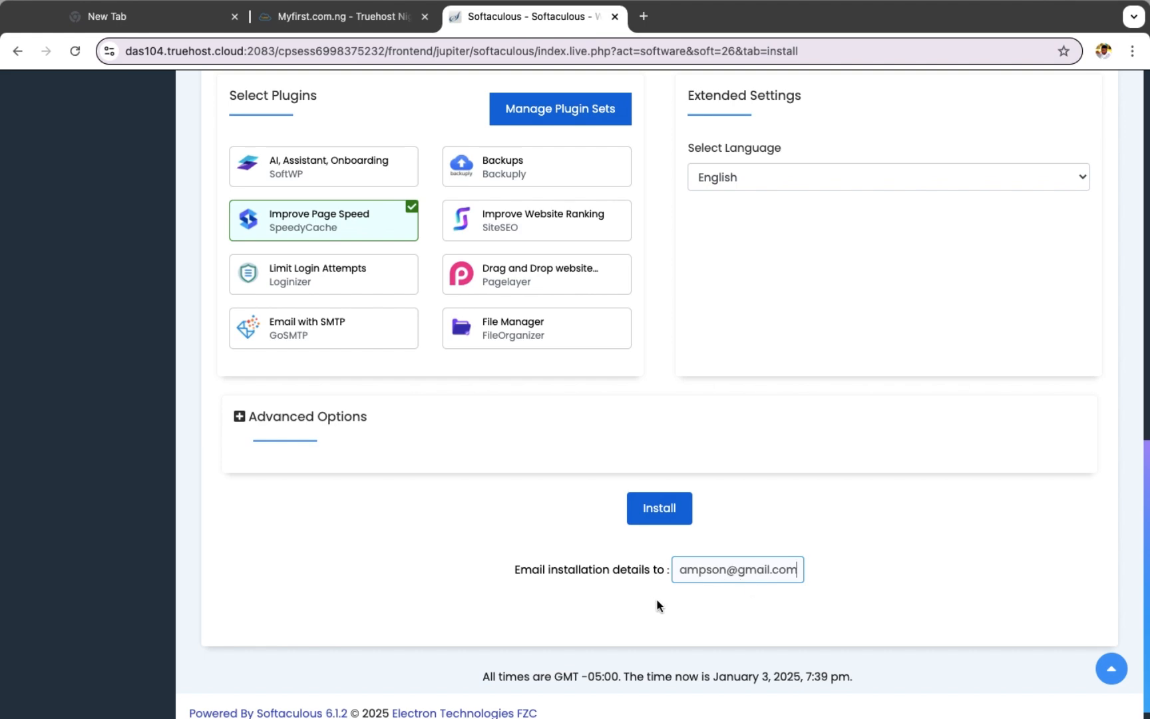
{"action": "scroll", "coordinate": [619, 370], "scroll_direction": "up", "scroll_amount": 15}
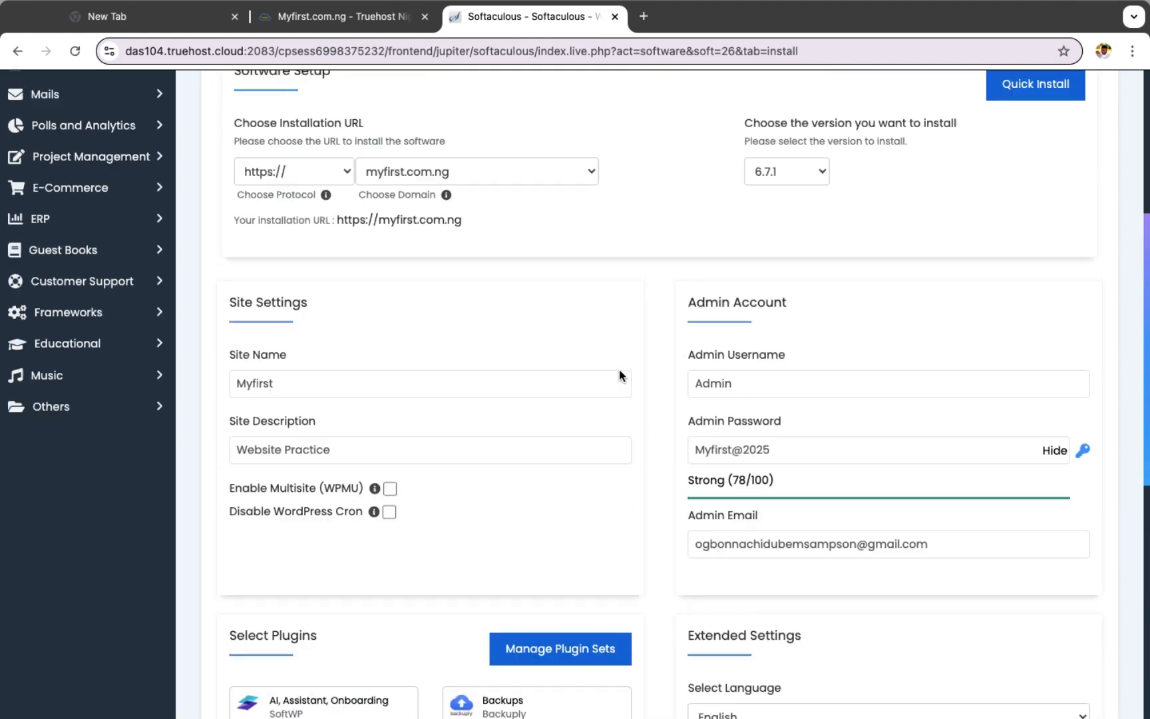
{"action": "scroll", "coordinate": [619, 336], "scroll_direction": "down", "scroll_amount": 1}
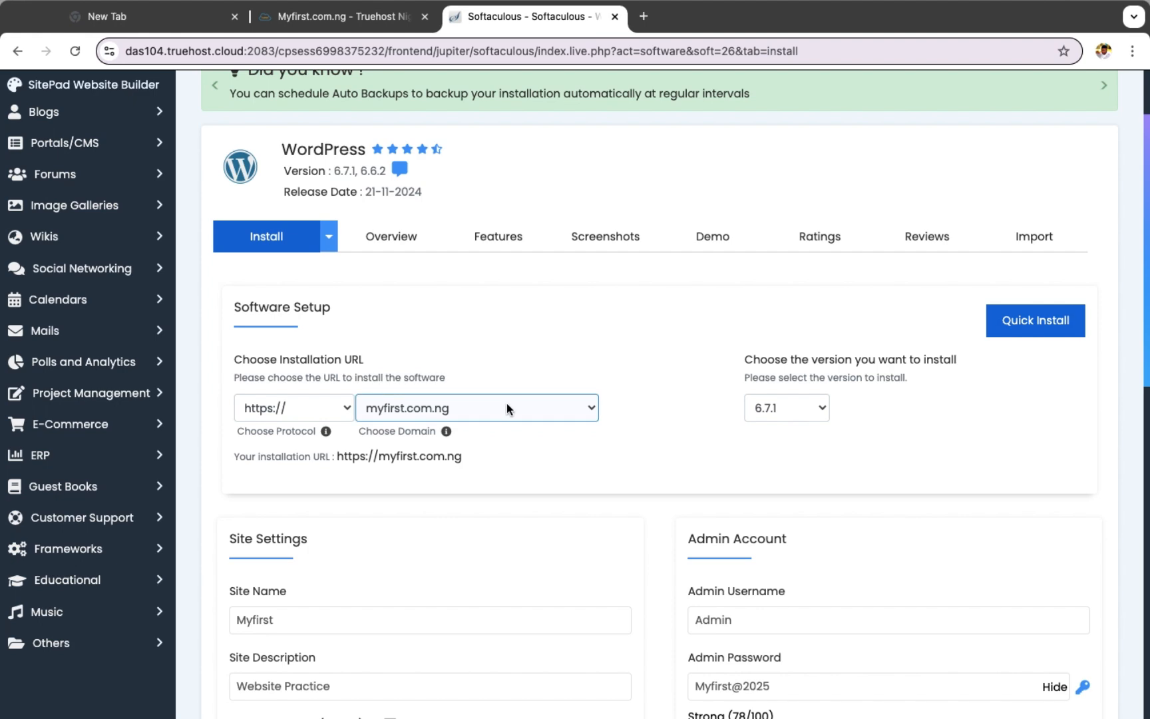
{"action": "scroll", "coordinate": [507, 404], "scroll_direction": "down", "scroll_amount": 4}
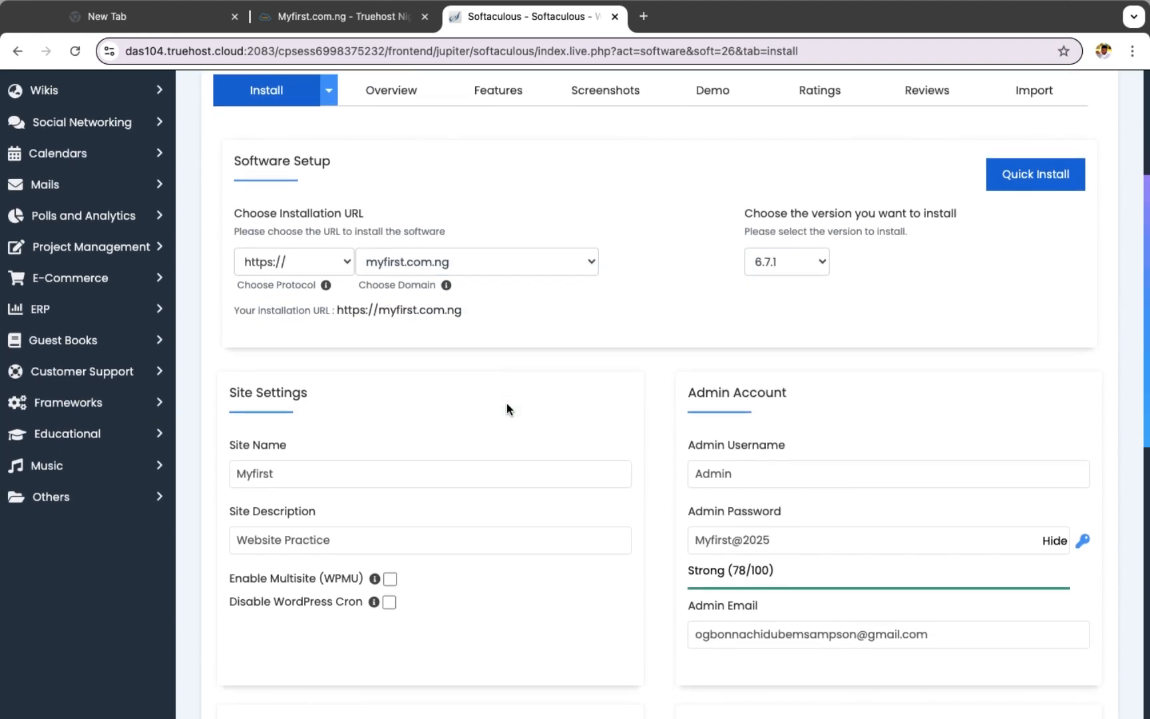
{"action": "scroll", "coordinate": [507, 403], "scroll_direction": "down", "scroll_amount": 1}
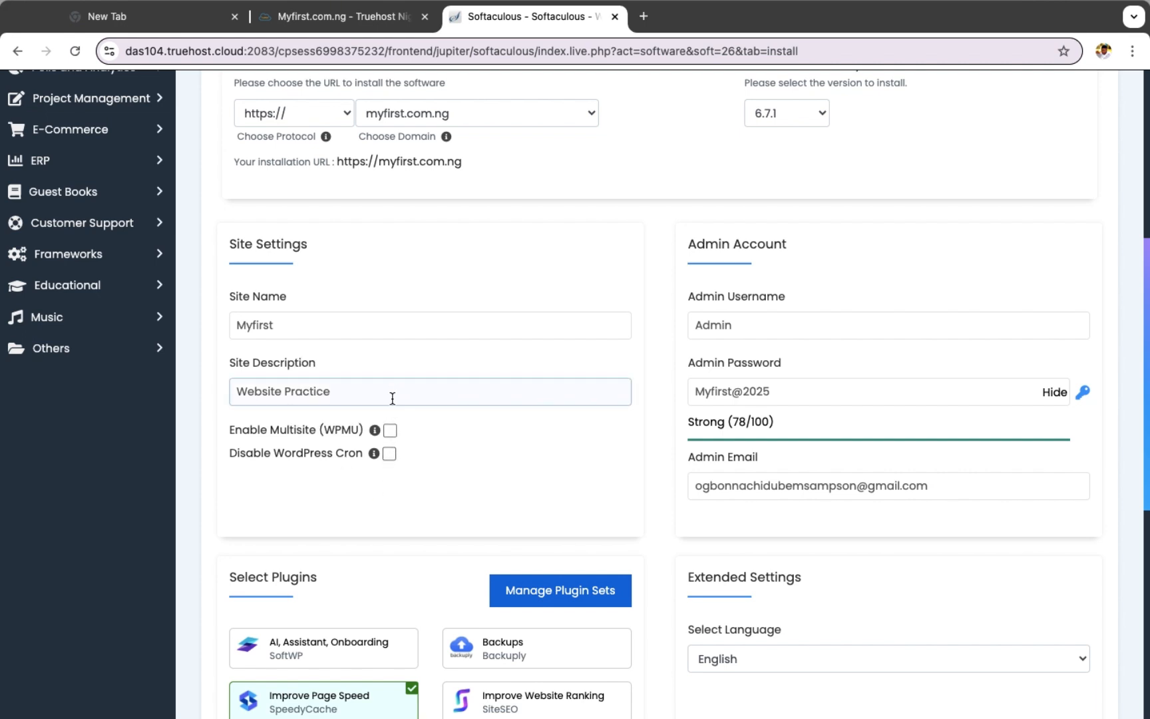
{"action": "scroll", "coordinate": [516, 532], "scroll_direction": "down", "scroll_amount": 3}
{"action": "scroll", "coordinate": [515, 530], "scroll_direction": "down", "scroll_amount": 1}
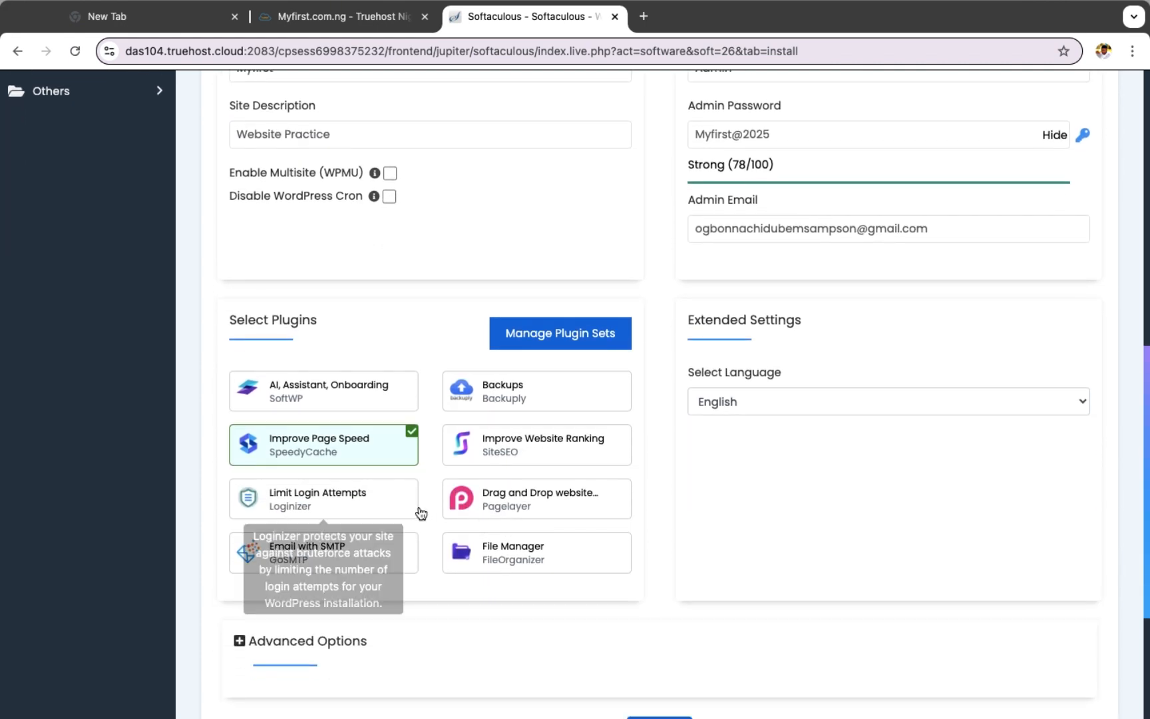
{"action": "mouse_move", "coordinate": [350, 459]}
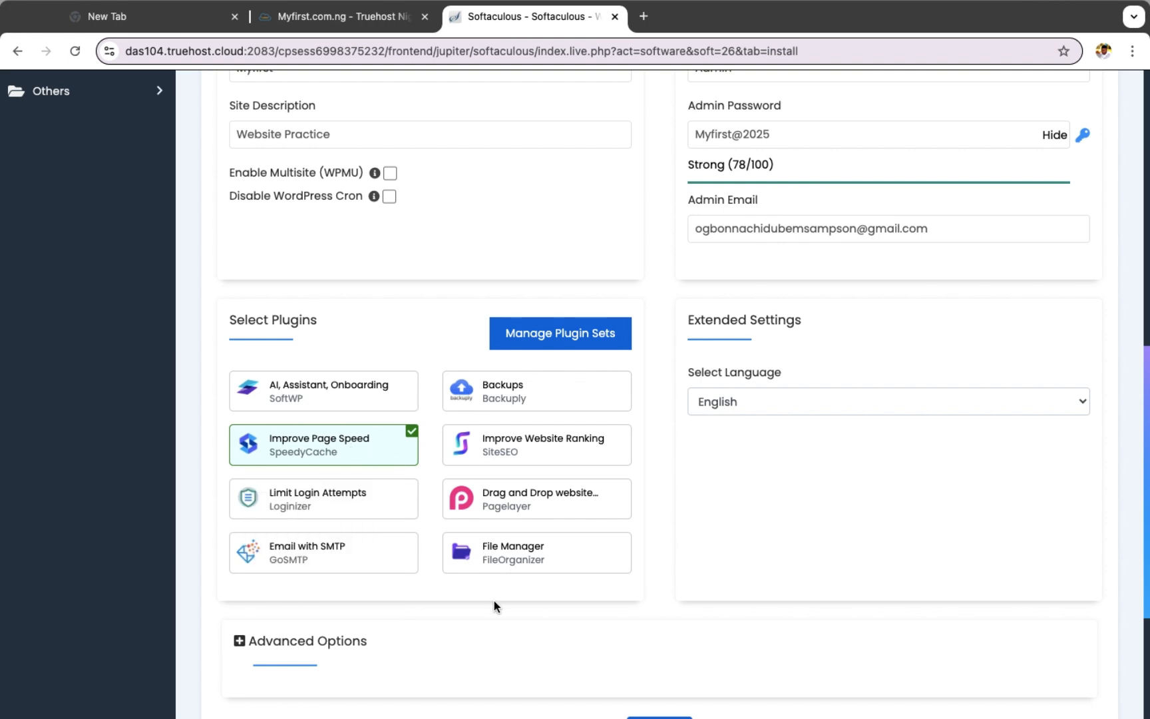
{"action": "scroll", "coordinate": [493, 606], "scroll_direction": "down", "scroll_amount": 2}
{"action": "scroll", "coordinate": [491, 593], "scroll_direction": "up", "scroll_amount": 5}
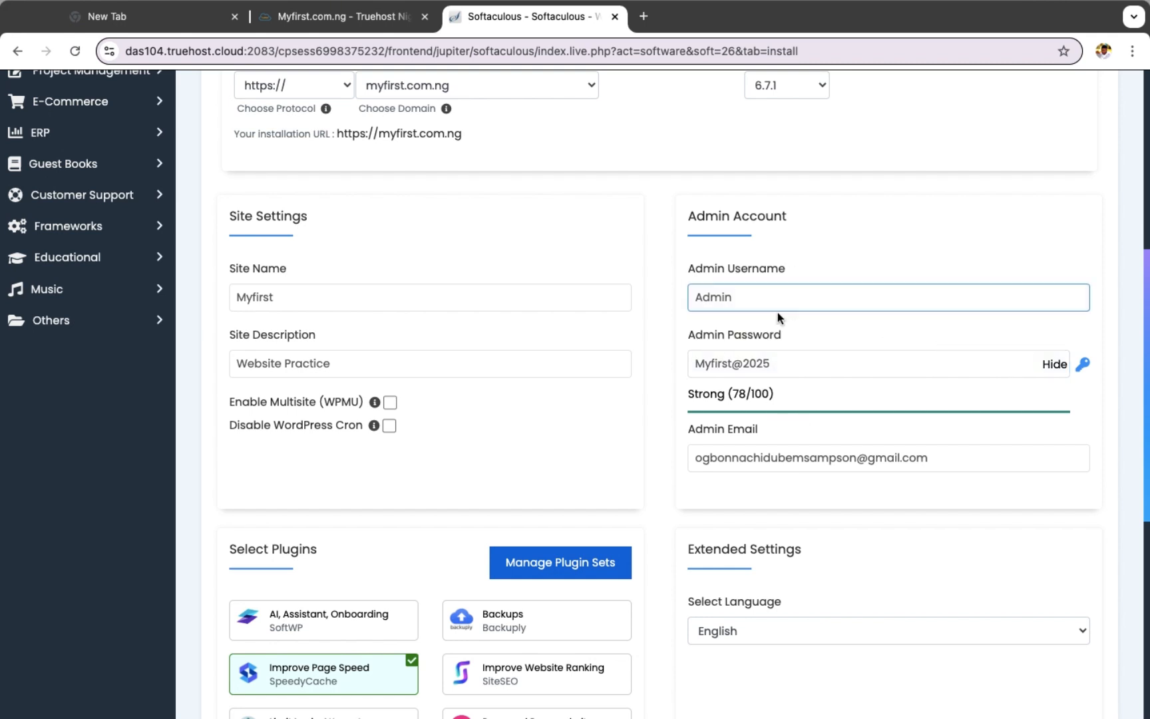
- Verify the admin username 'Admin' and leave the password unchanged before returning to Install
{"action": "left_click", "coordinate": [741, 294]}
{"action": "left_click_drag", "start_coordinate": [740, 294], "coordinate": [639, 298]}
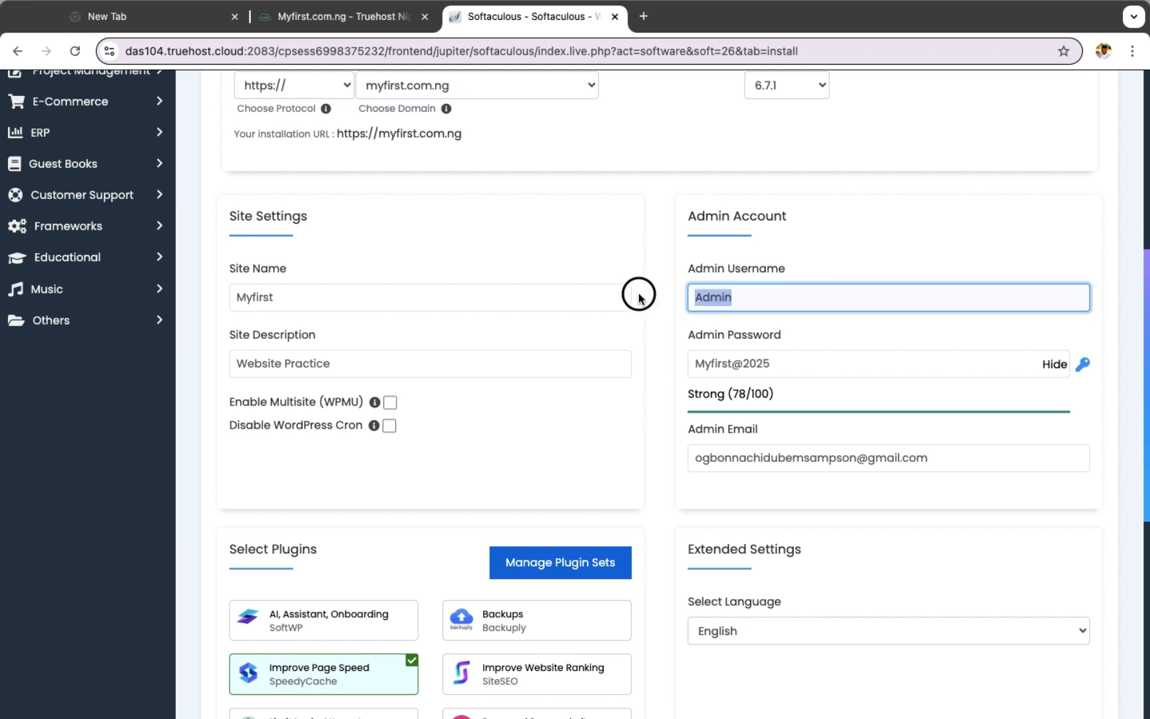
{"action": "left_click", "coordinate": [638, 298]}
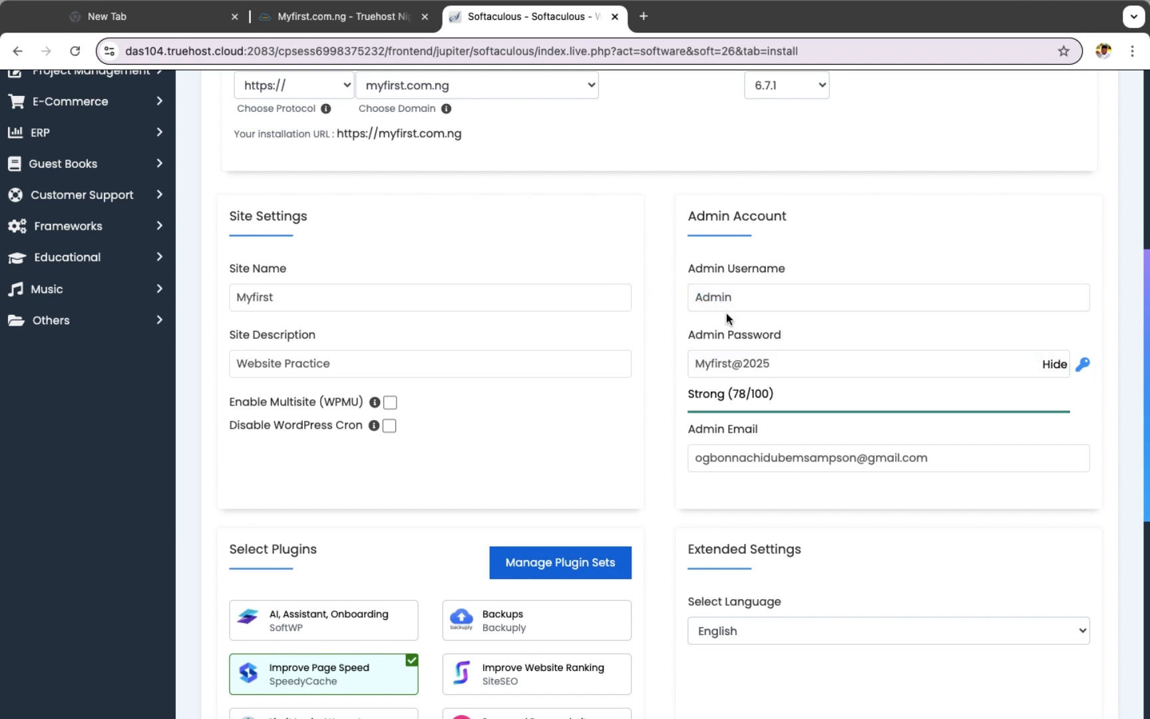
{"action": "left_click", "coordinate": [739, 298]}
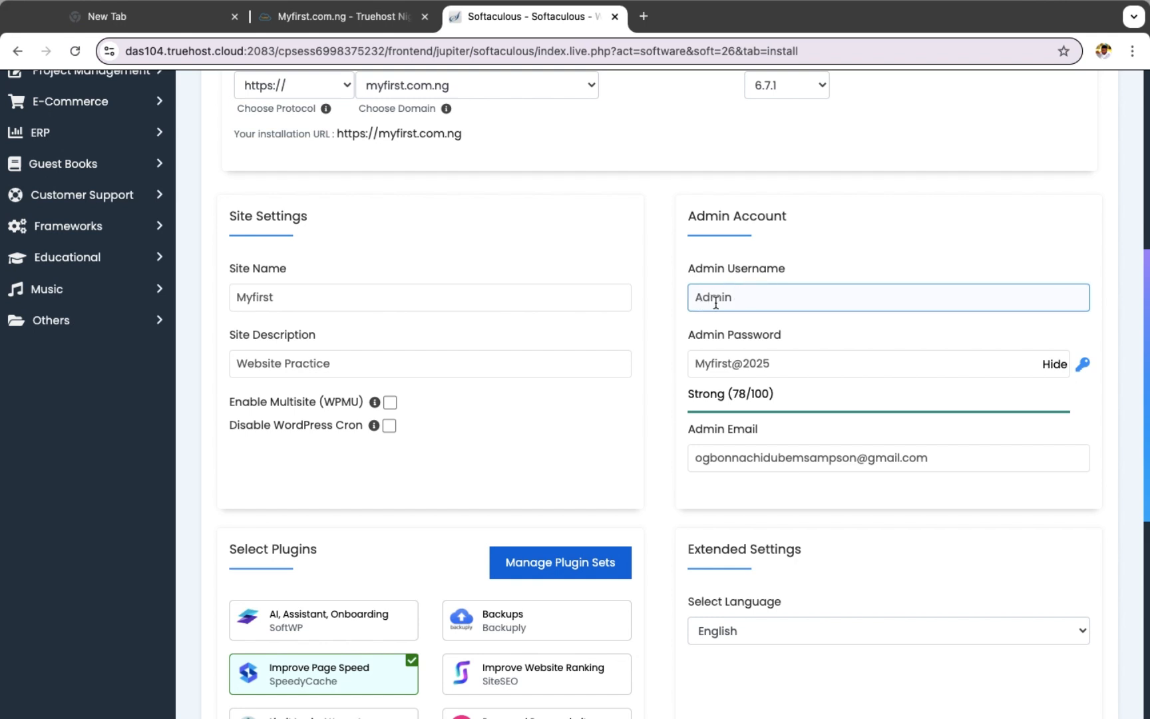
{"action": "left_click", "coordinate": [738, 353]}
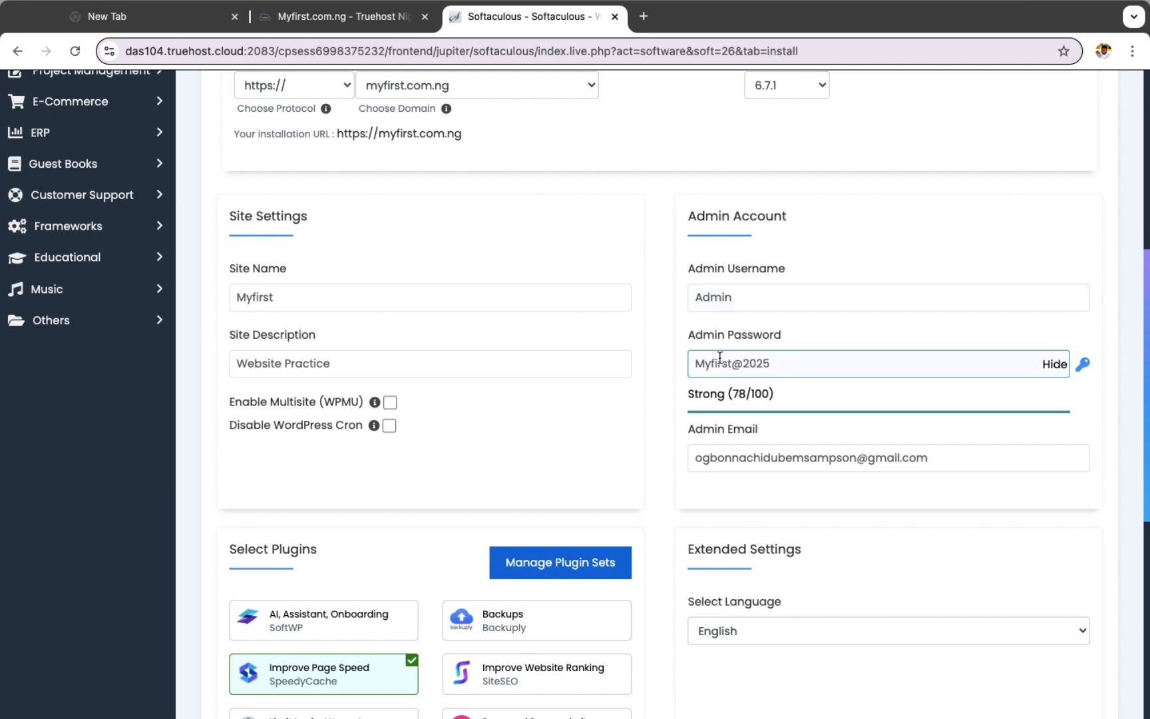
{"action": "left_click", "coordinate": [667, 380]}
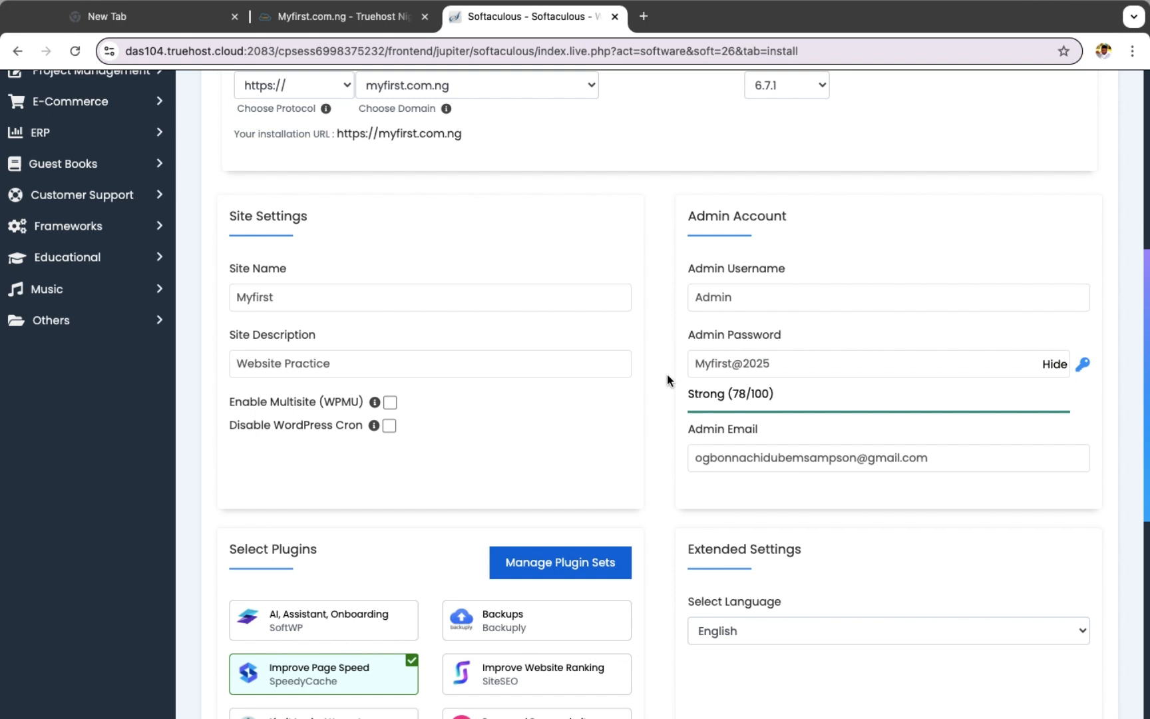
{"action": "scroll", "coordinate": [668, 374], "scroll_direction": "down", "scroll_amount": 4}
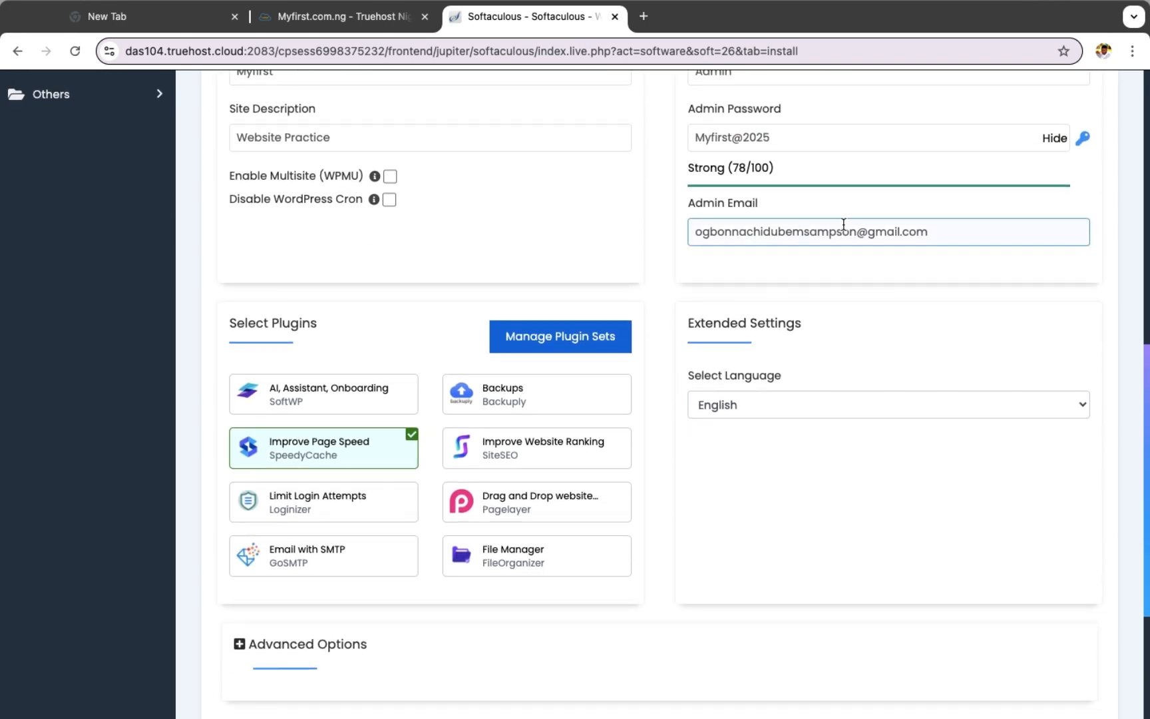
{"action": "scroll", "coordinate": [779, 406], "scroll_direction": "down", "scroll_amount": 5}
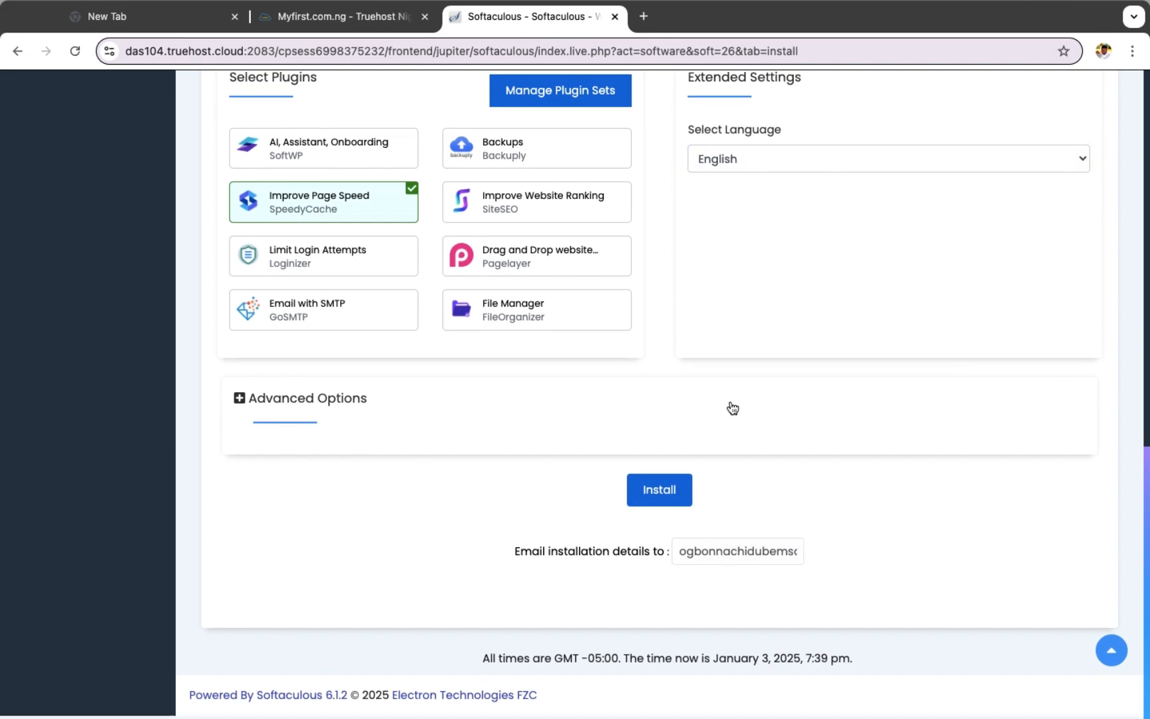
- Run Install, then tick 'overwrite all files and continue' after the .htaccess error
{"action": "left_click", "coordinate": [661, 494]}
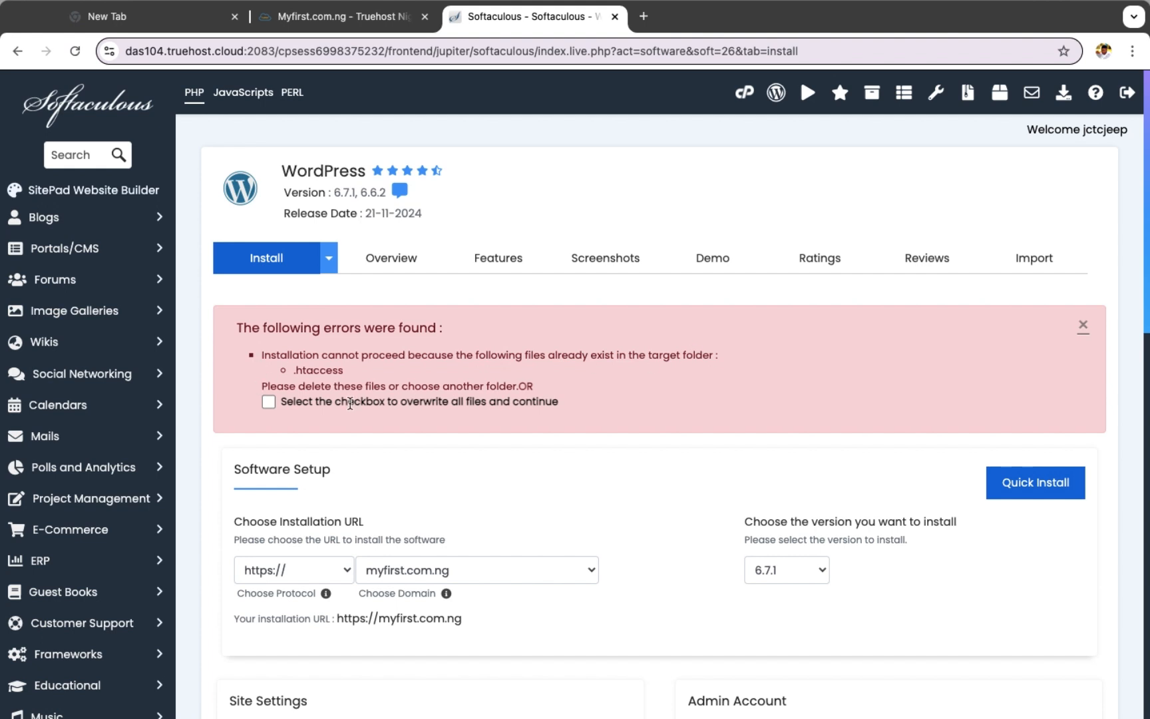
{"action": "left_click", "coordinate": [269, 403]}
{"action": "scroll", "coordinate": [475, 446], "scroll_direction": "down", "scroll_amount": 2}
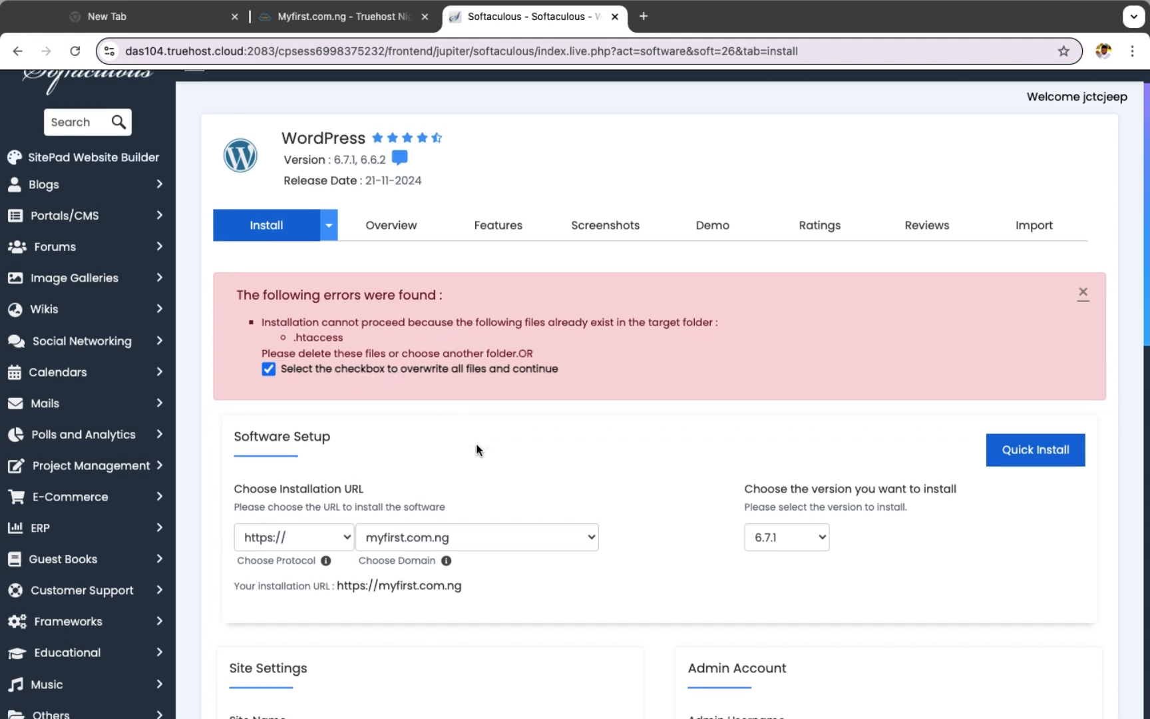
{"action": "scroll", "coordinate": [476, 450], "scroll_direction": "down", "scroll_amount": 10}
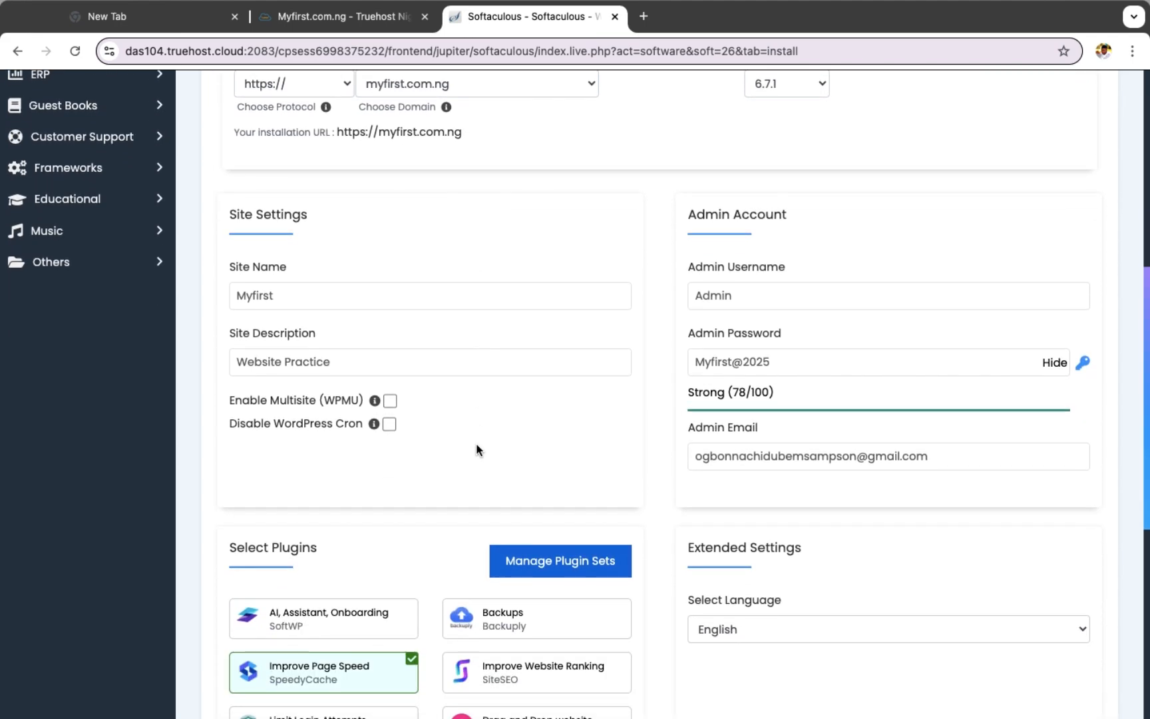
{"action": "scroll", "coordinate": [477, 445], "scroll_direction": "down", "scroll_amount": 10}
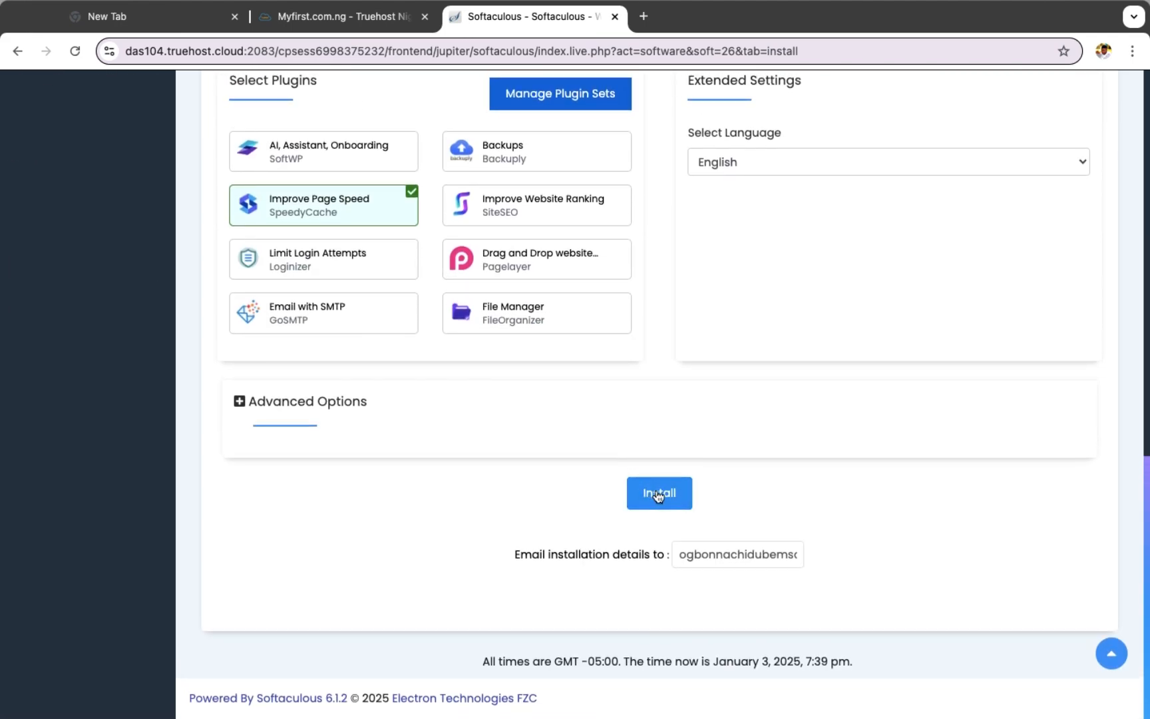
{"action": "left_click", "coordinate": [658, 494]}
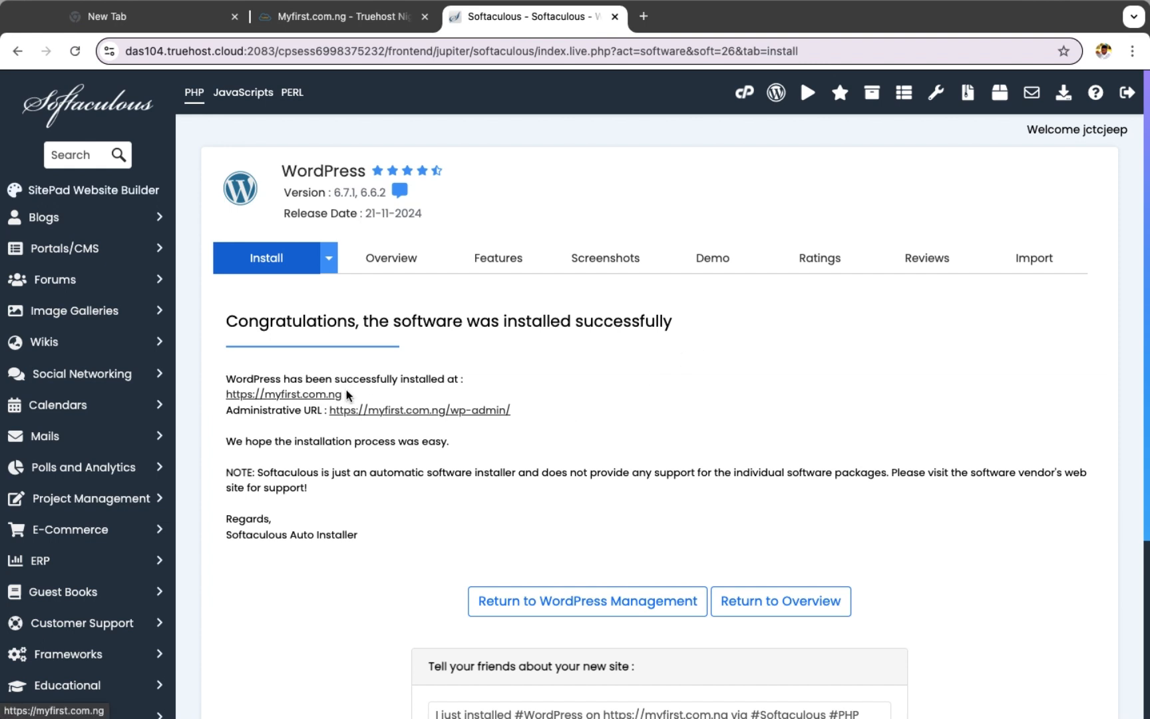
{"action": "left_click", "coordinate": [346, 395]}
{"action": "left_click_drag", "start_coordinate": [346, 394], "coordinate": [204, 397]}
{"action": "left_click", "coordinate": [222, 400]}
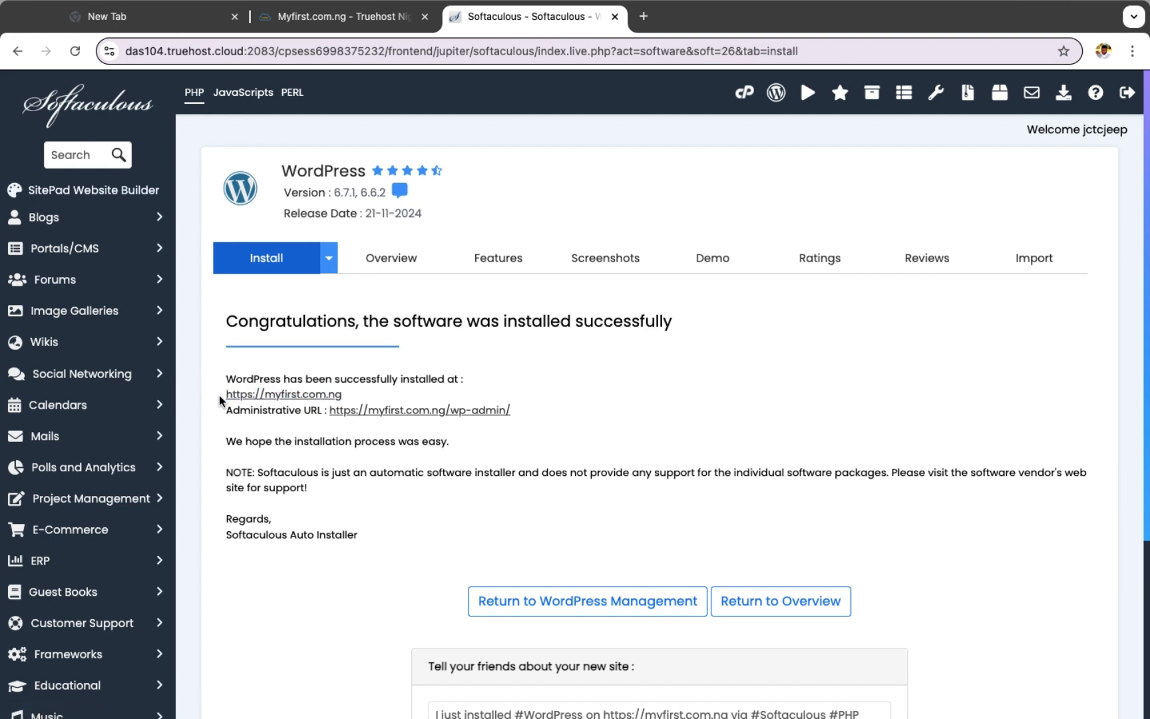
{"action": "left_click", "coordinate": [265, 396]}
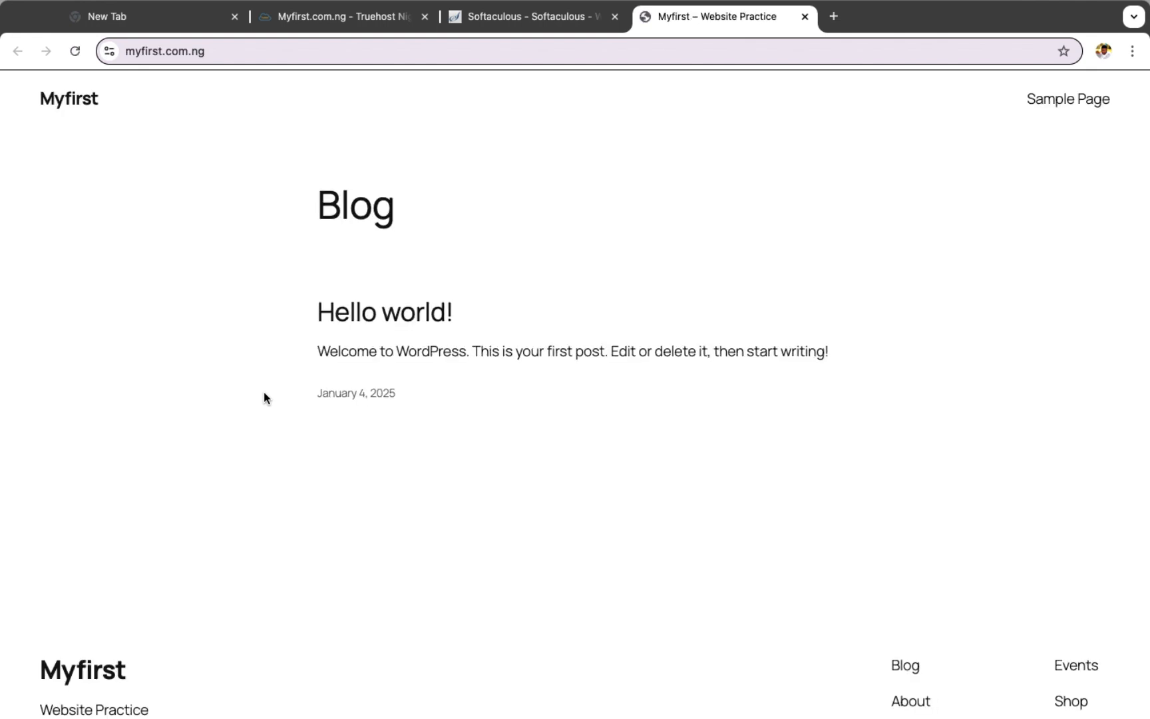
- Scroll the Myfirst blog home page, then return to the Softaculous success page
{"action": "scroll", "coordinate": [263, 393], "scroll_direction": "down", "scroll_amount": 5}
{"action": "scroll", "coordinate": [264, 392], "scroll_direction": "up", "scroll_amount": 5}
{"action": "left_click", "coordinate": [528, 17]}
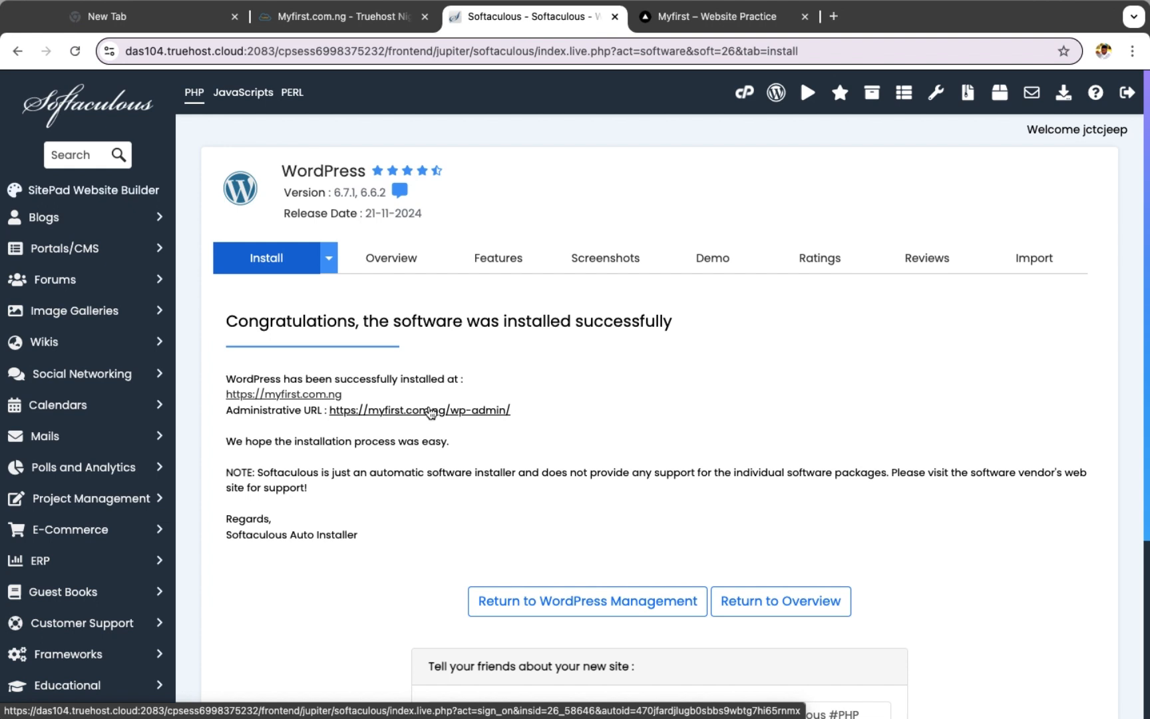
{"action": "left_click", "coordinate": [431, 411]}
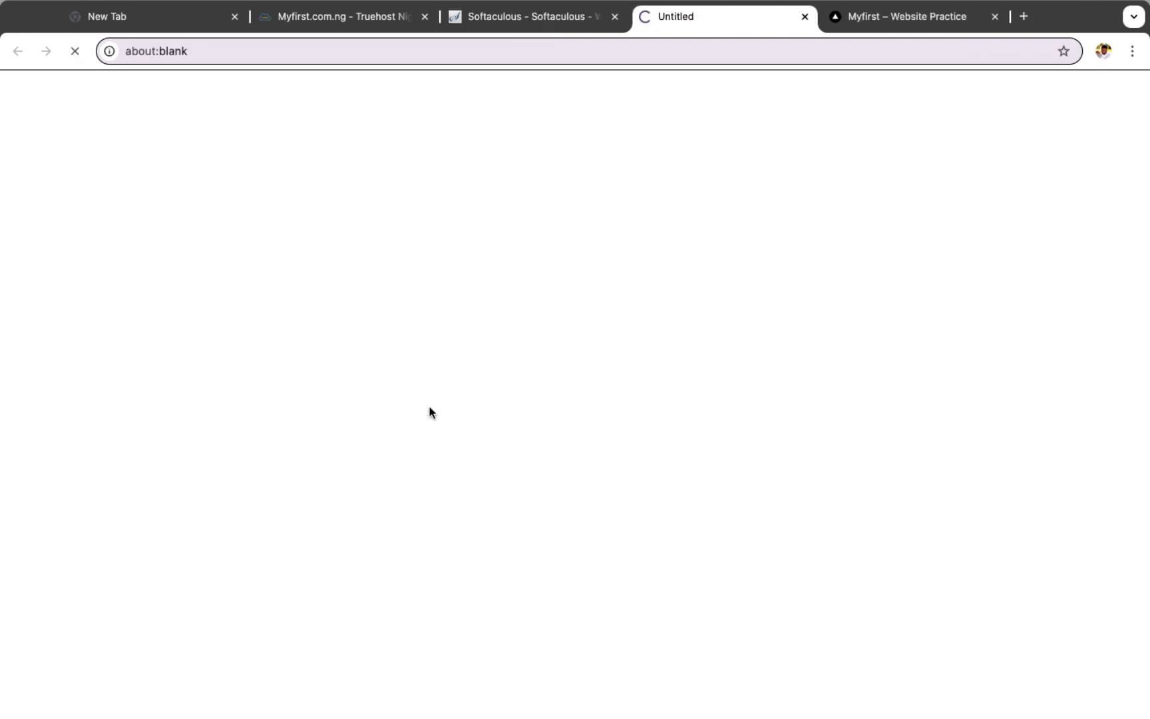